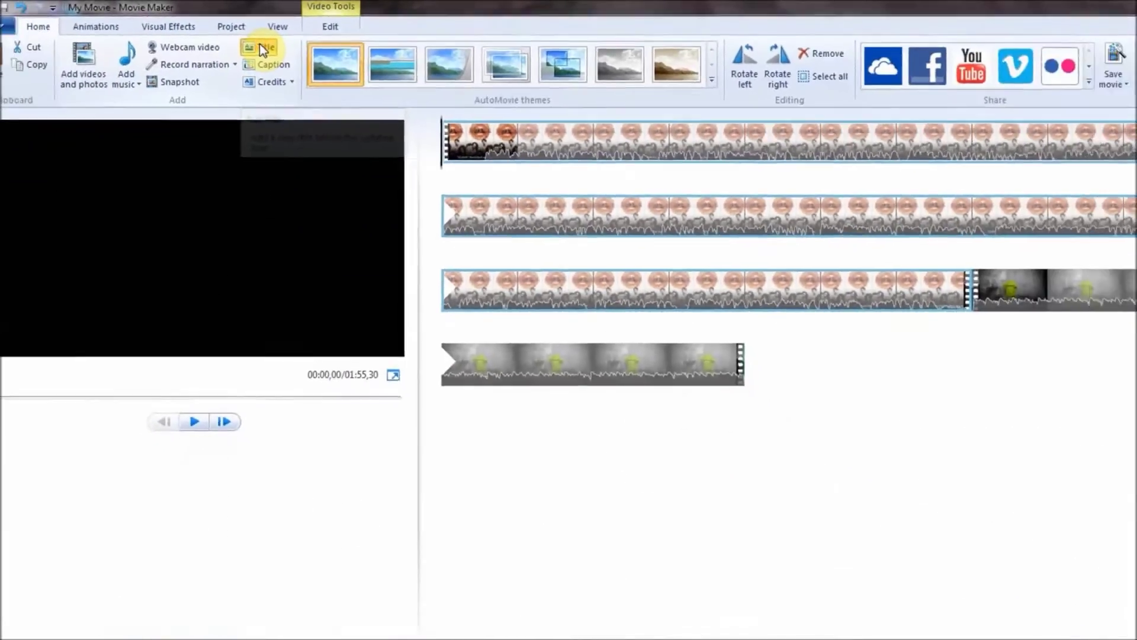
- Add a title clip before the first video and replace its default text with "Ini Judul Milik Saya"
click(261, 47)
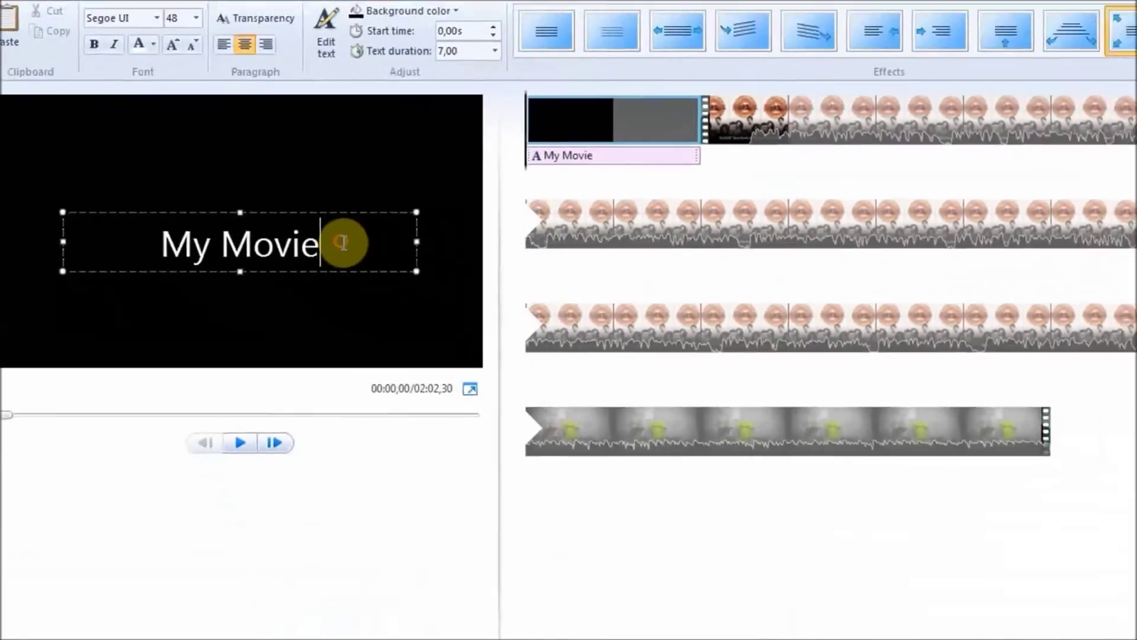
drag(498, 294, 338, 291)
drag(196, 224, 148, 224)
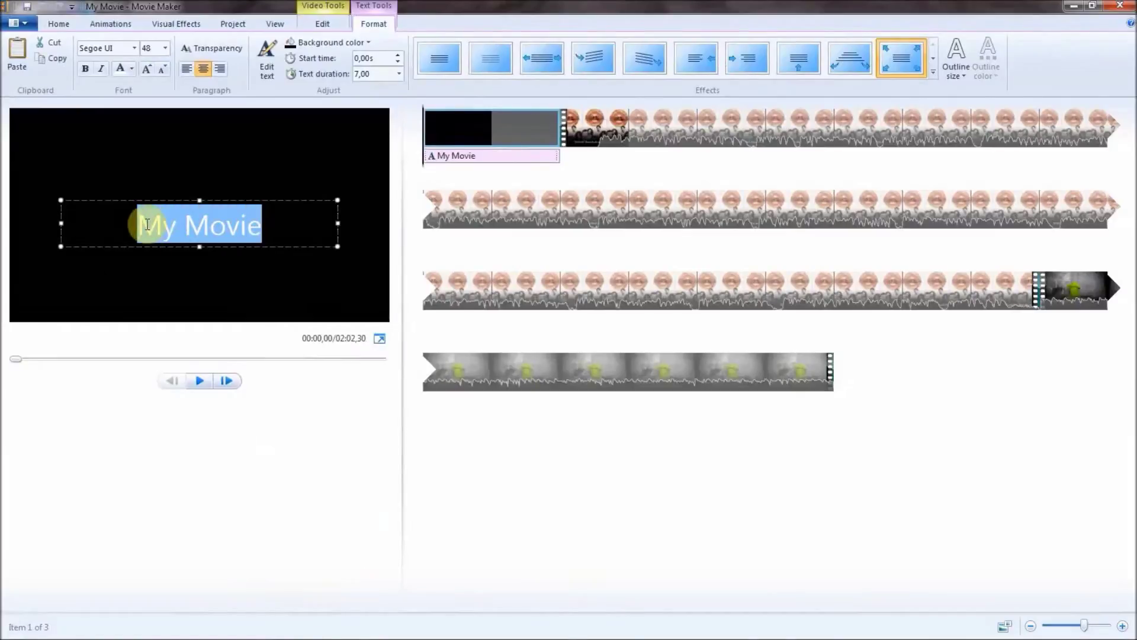
drag(274, 232, 142, 228)
text(Ini Judul)
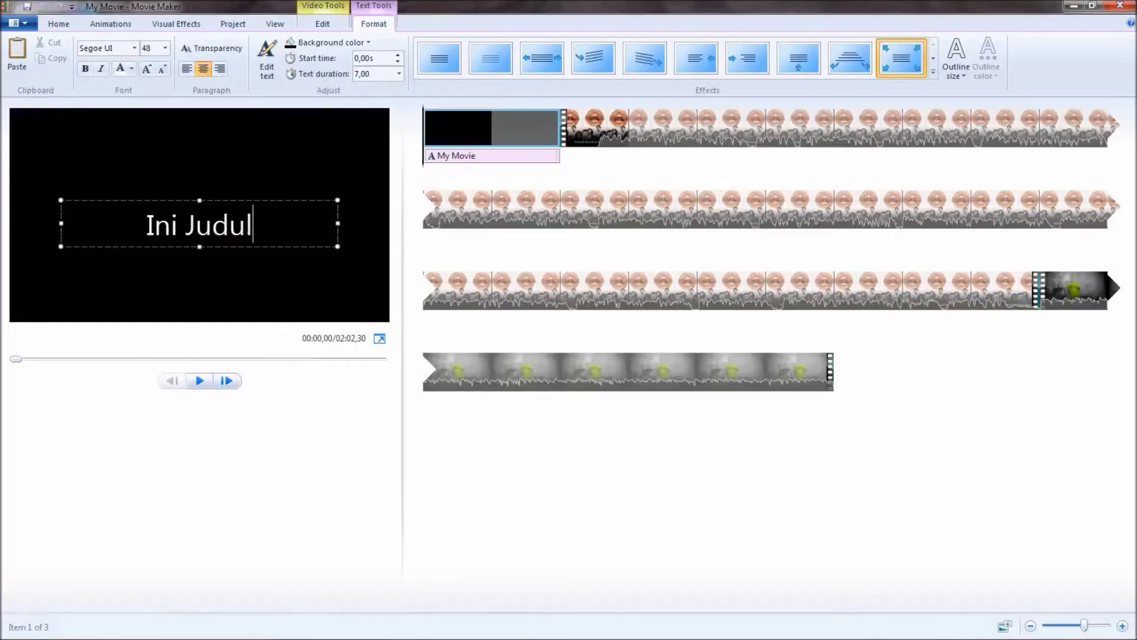
text( Milik Saya)
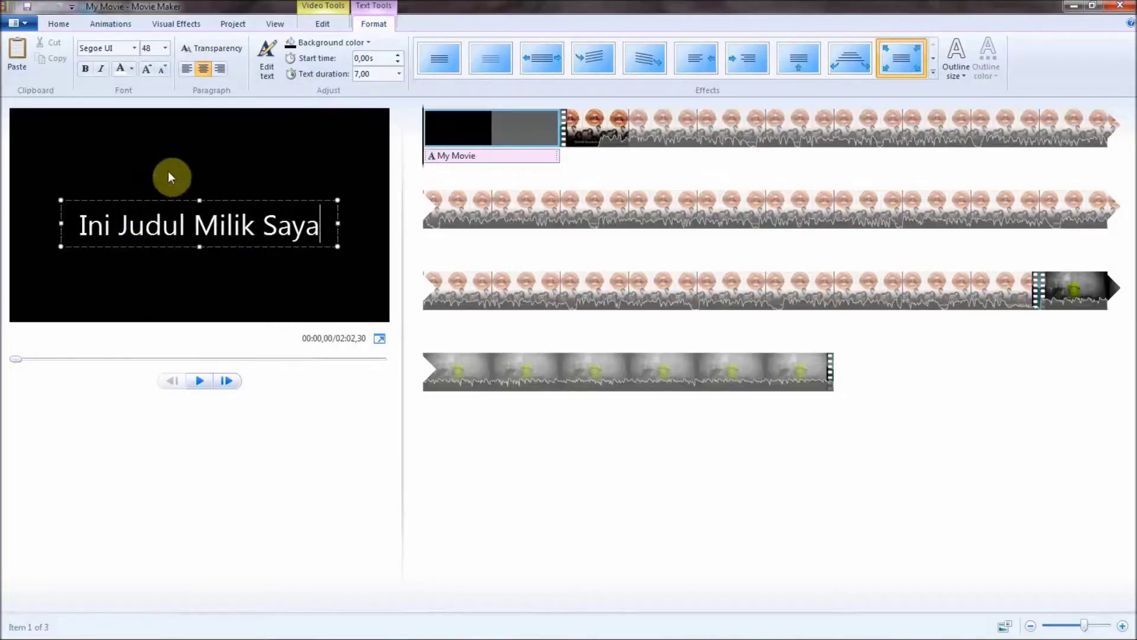
- Format the whole title text as bold, yellow and size 72
drag(211, 198, 211, 191)
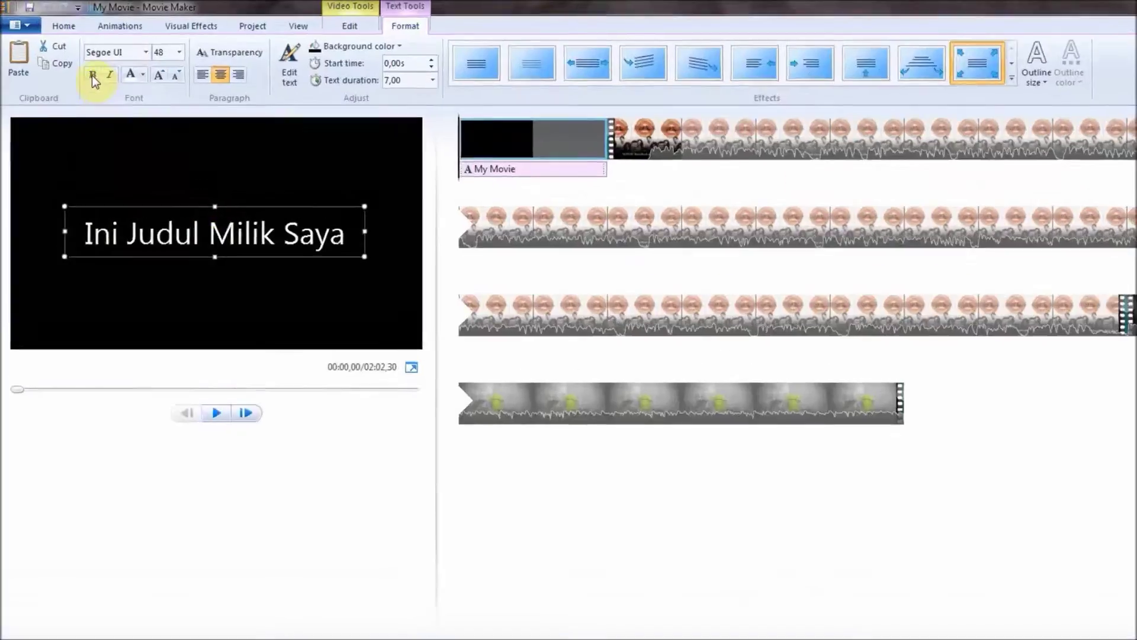
click(93, 74)
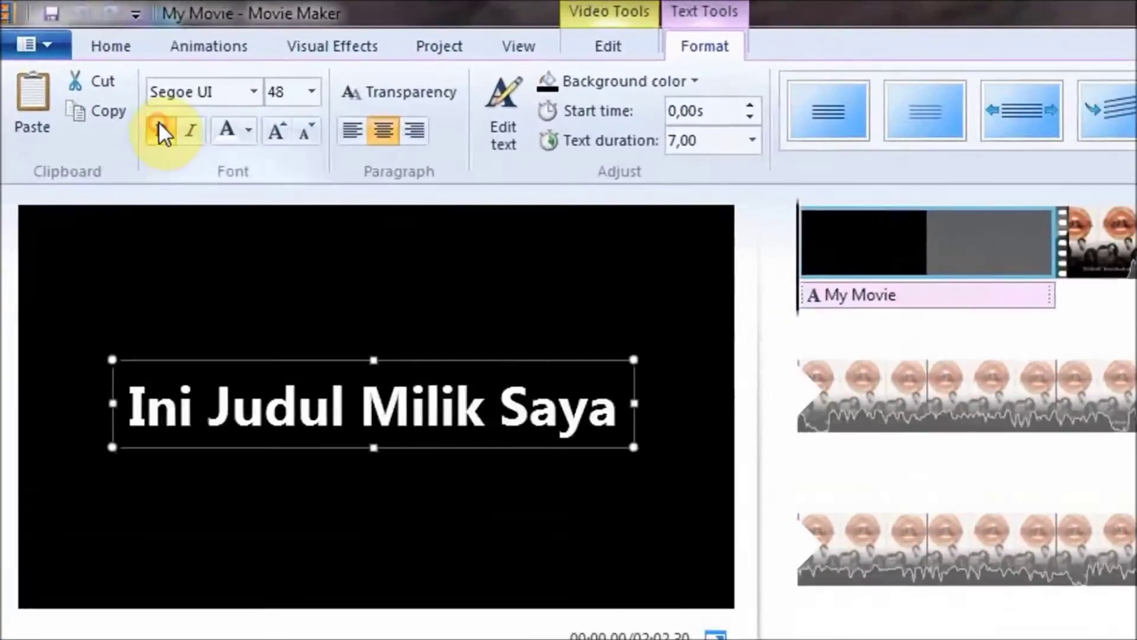
click(143, 74)
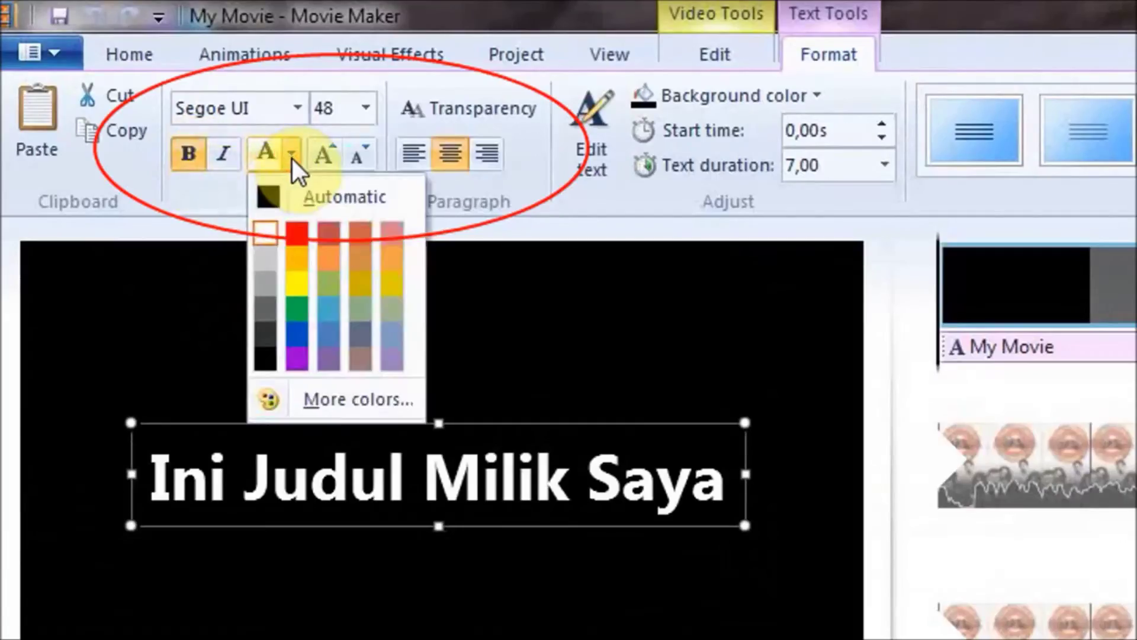
click(294, 286)
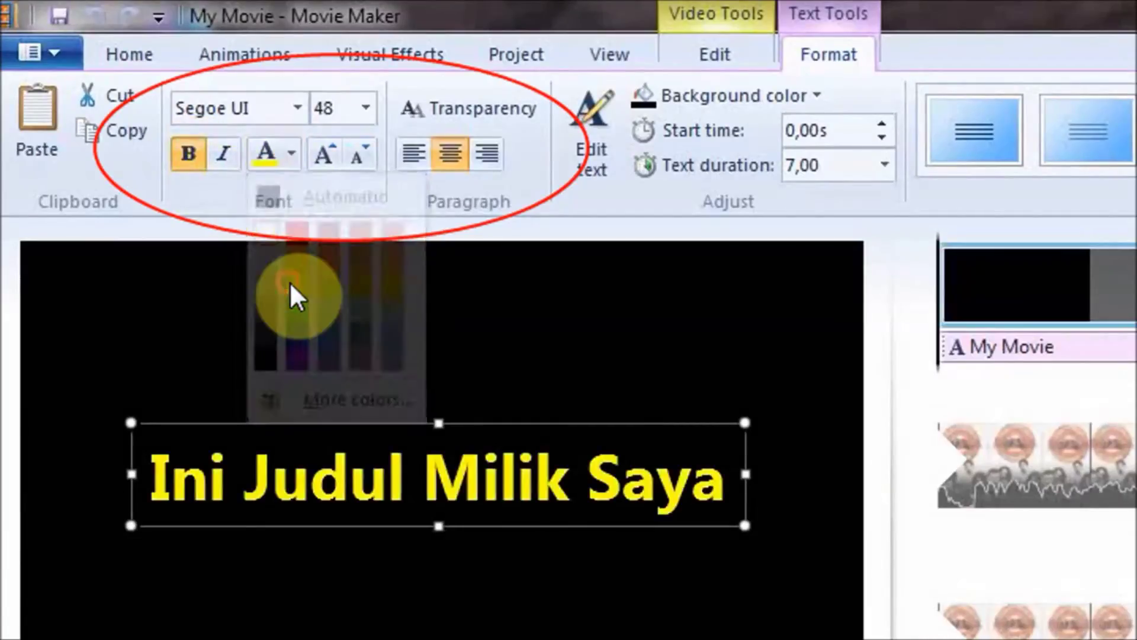
click(330, 168)
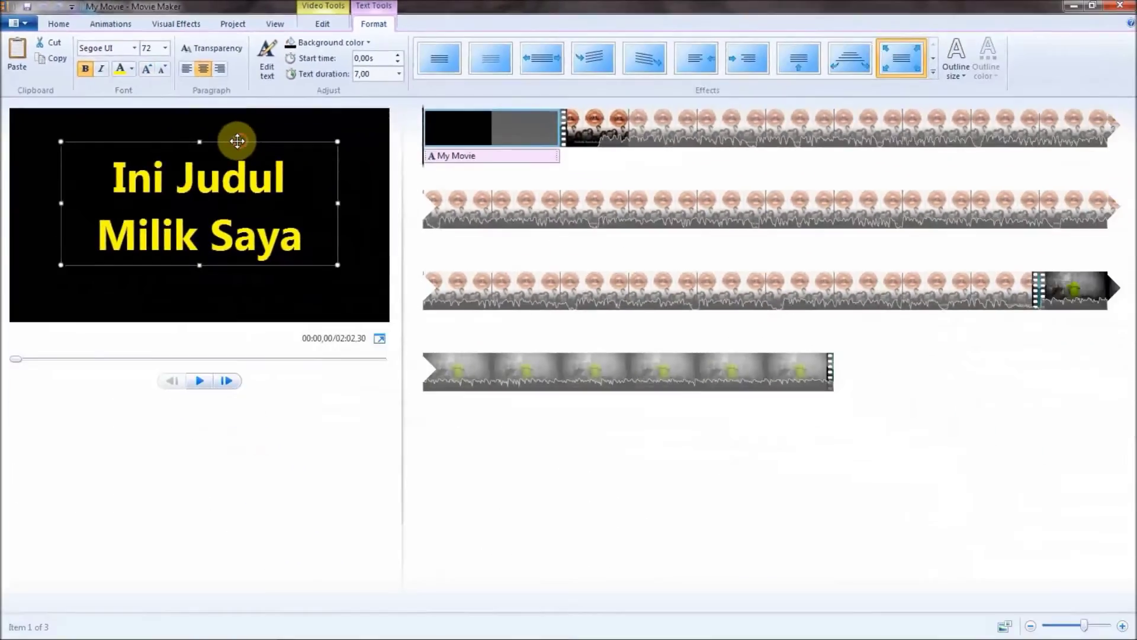
- Widen the title's text box on both sides to nearly the full frame width and centre it vertically
drag(61, 203, 16, 203)
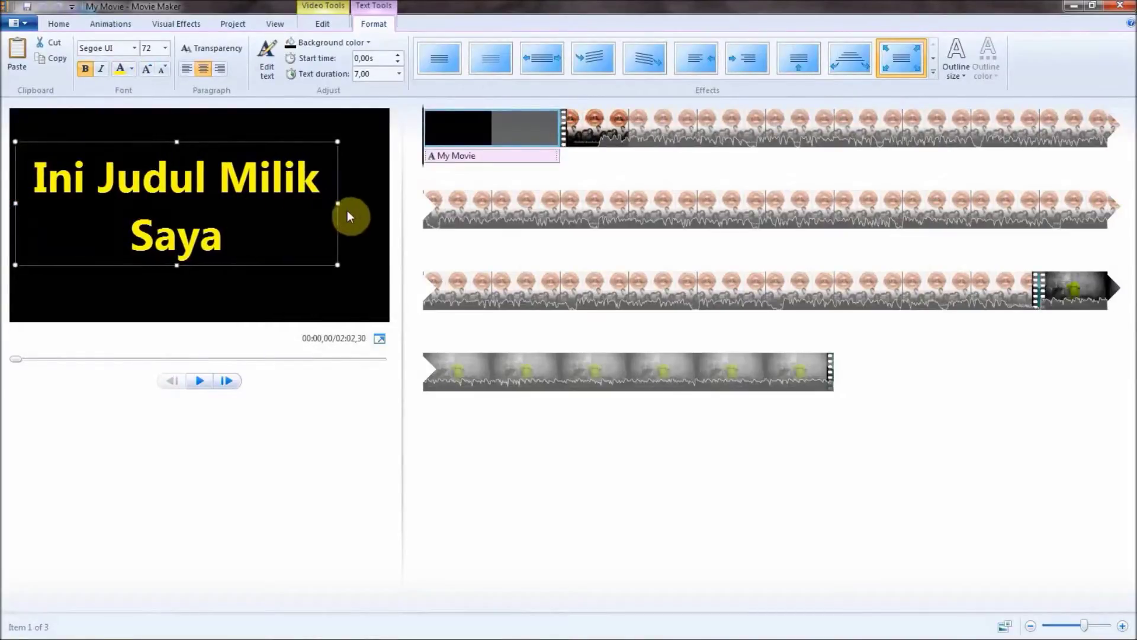
drag(337, 203, 386, 204)
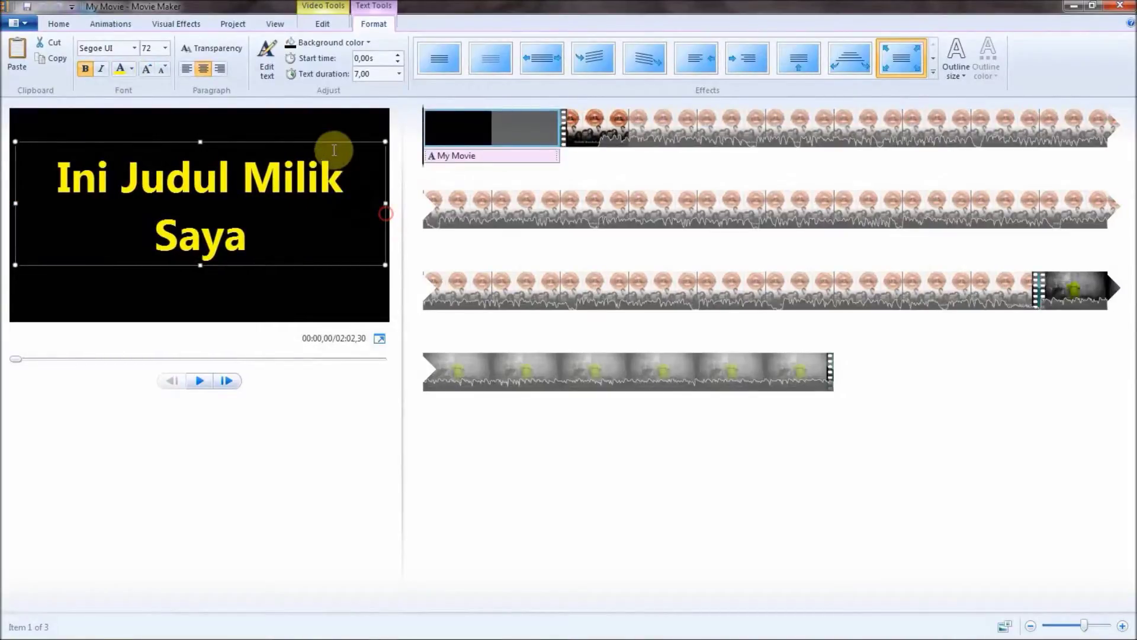
drag(331, 143, 332, 158)
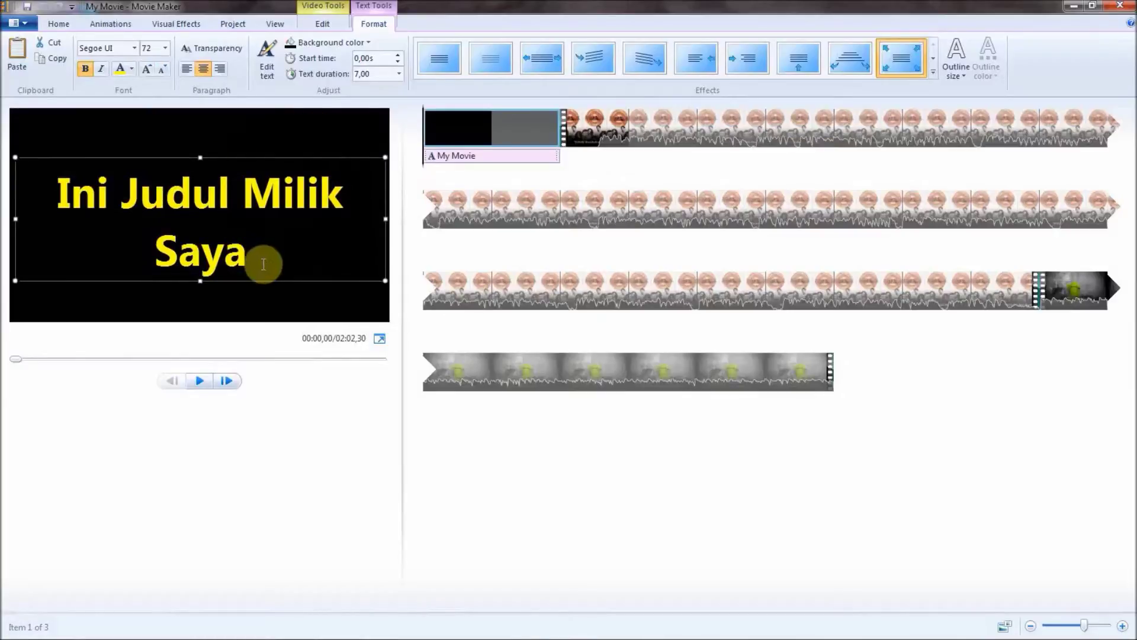
mouse_move(272, 279)
mouse_down()
mouse_move(271, 241)
mouse_move(279, 278)
mouse_up()
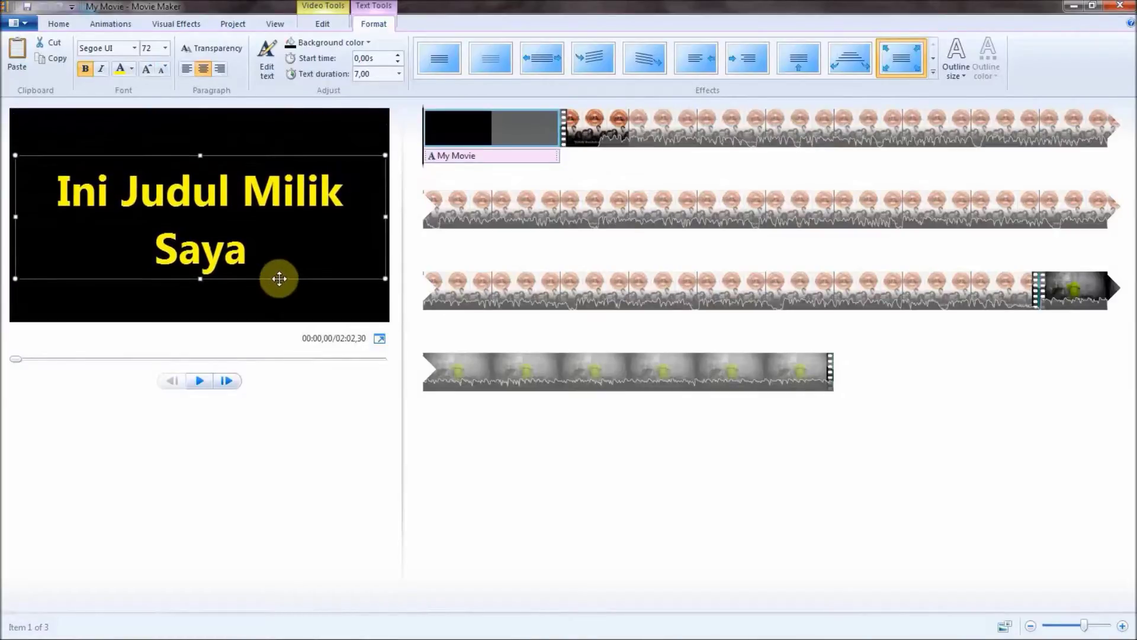
- Change the title's font to Ravie
click(133, 50)
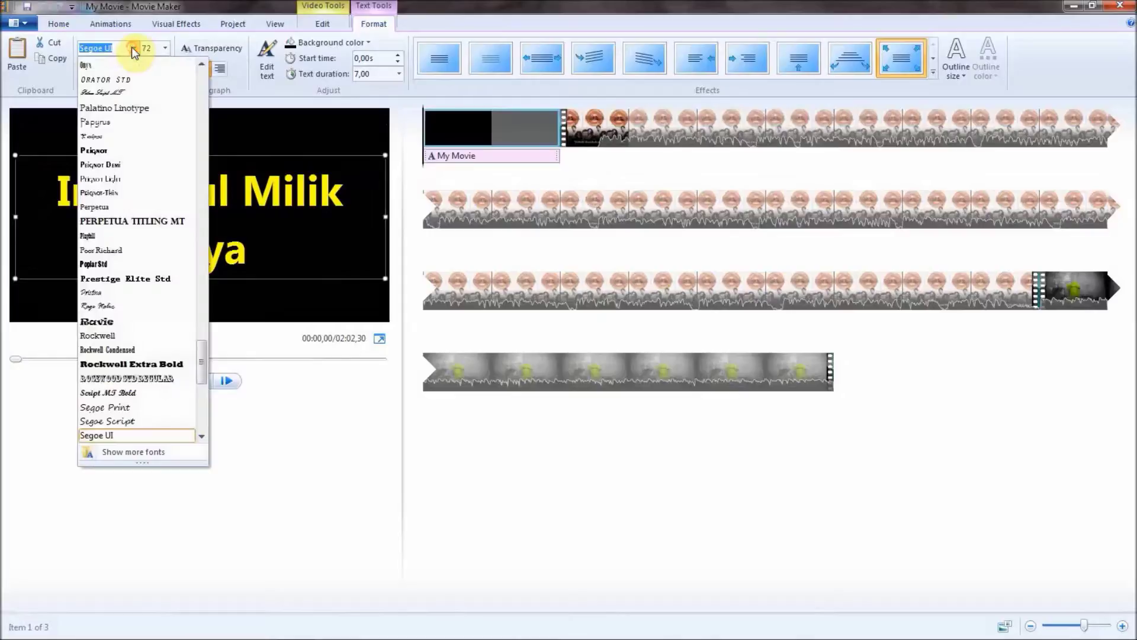
click(119, 322)
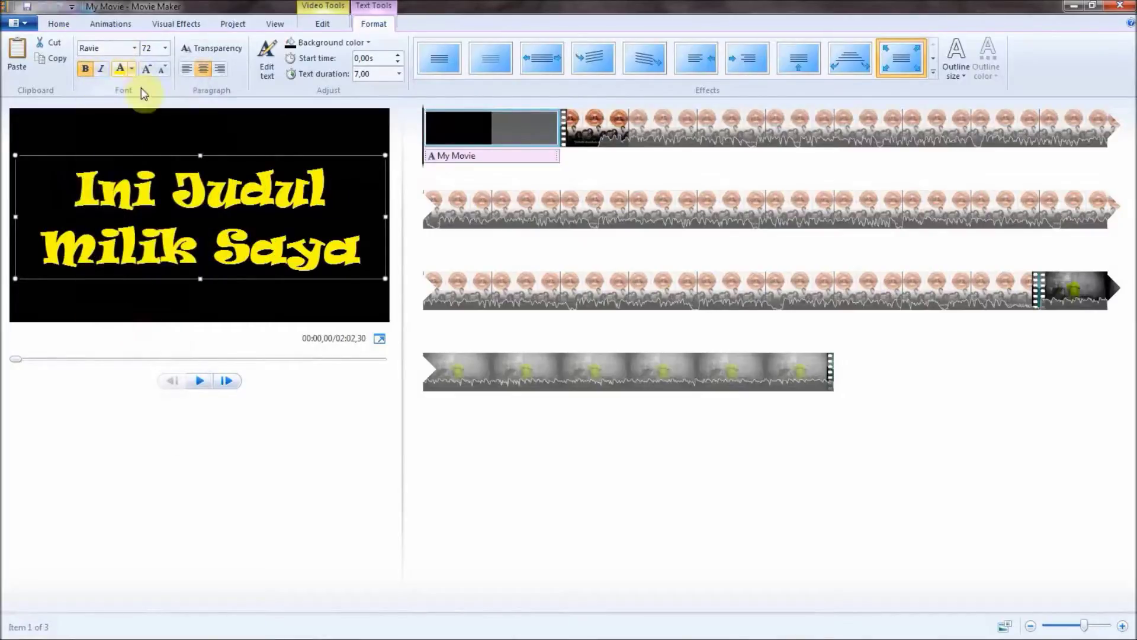
- Try right and left alignment on the title text, ending with centre alignment
click(221, 69)
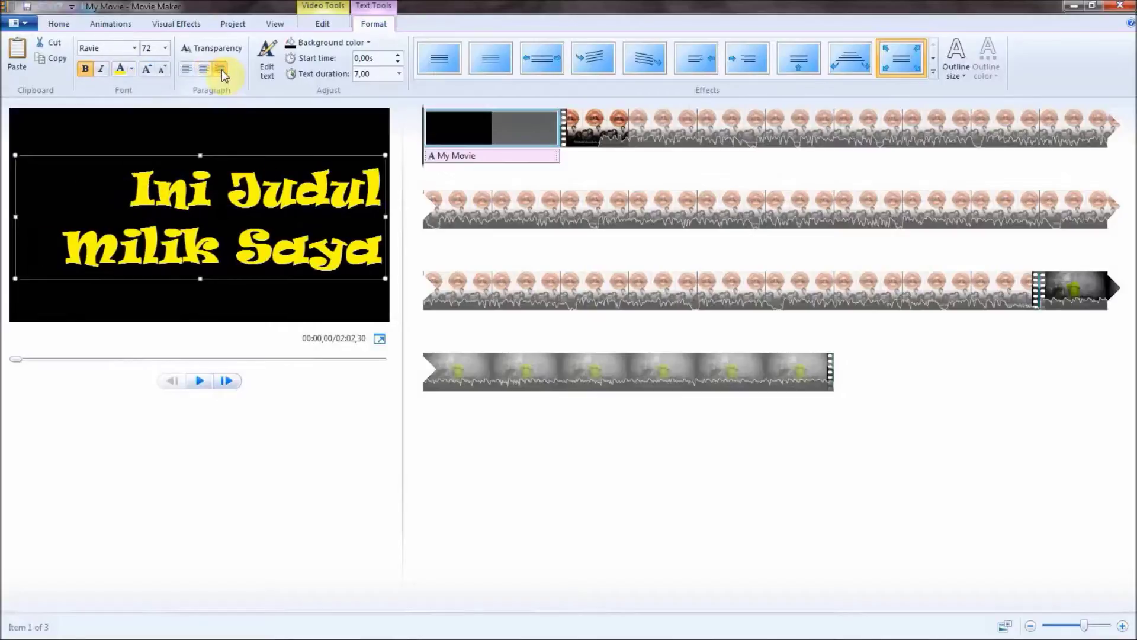
click(186, 69)
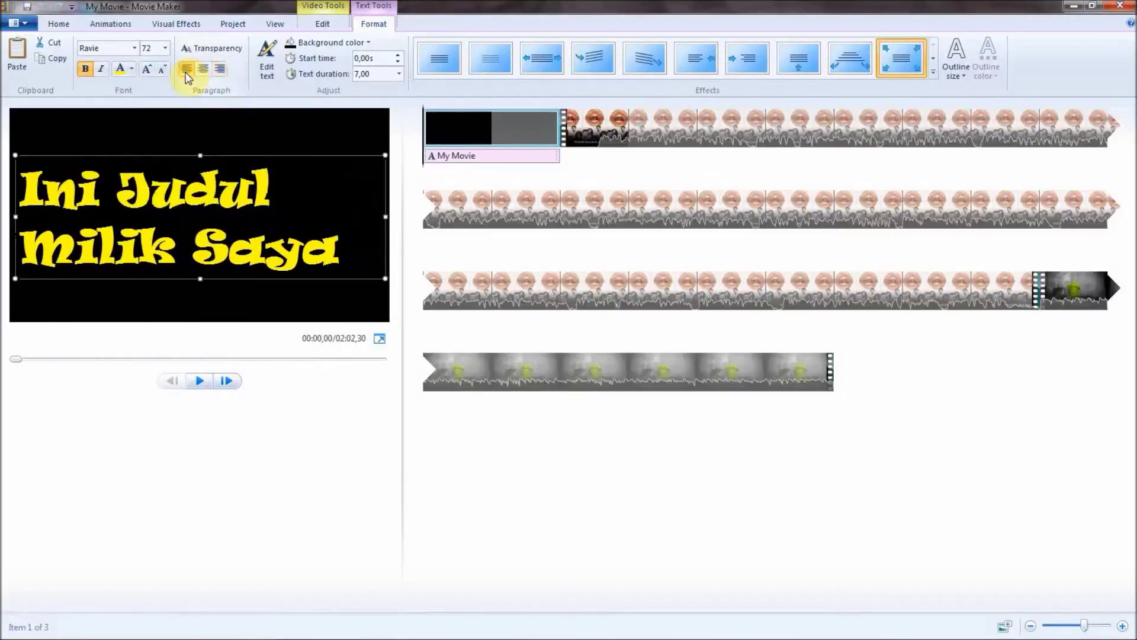
click(203, 69)
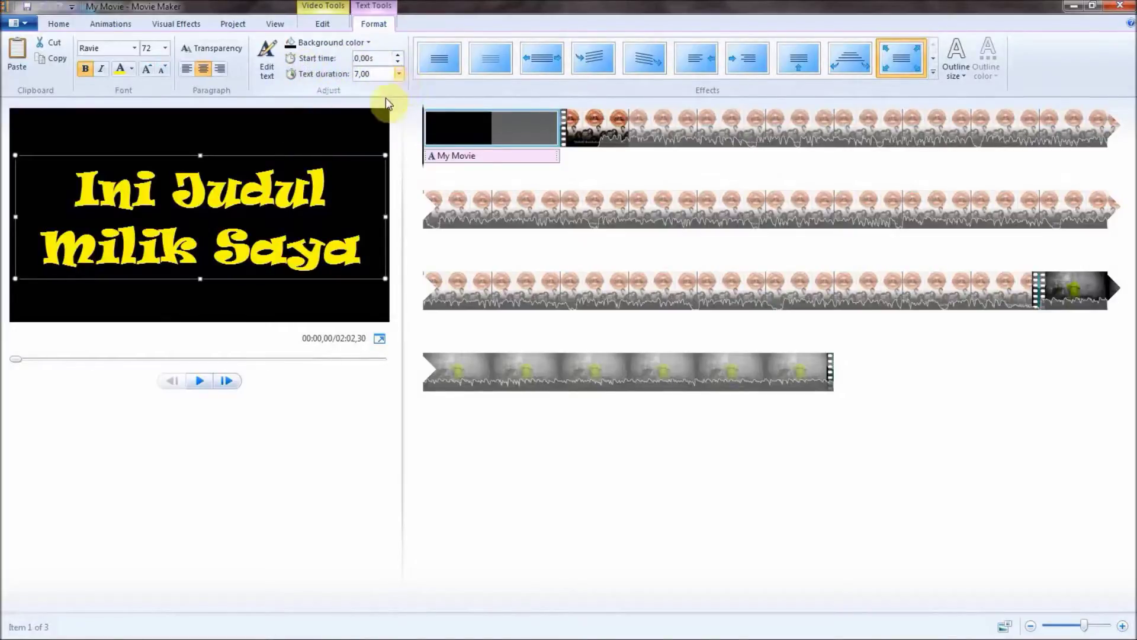
- Set the title's text duration to 10 seconds and preview it from the start of the title clip
click(375, 78)
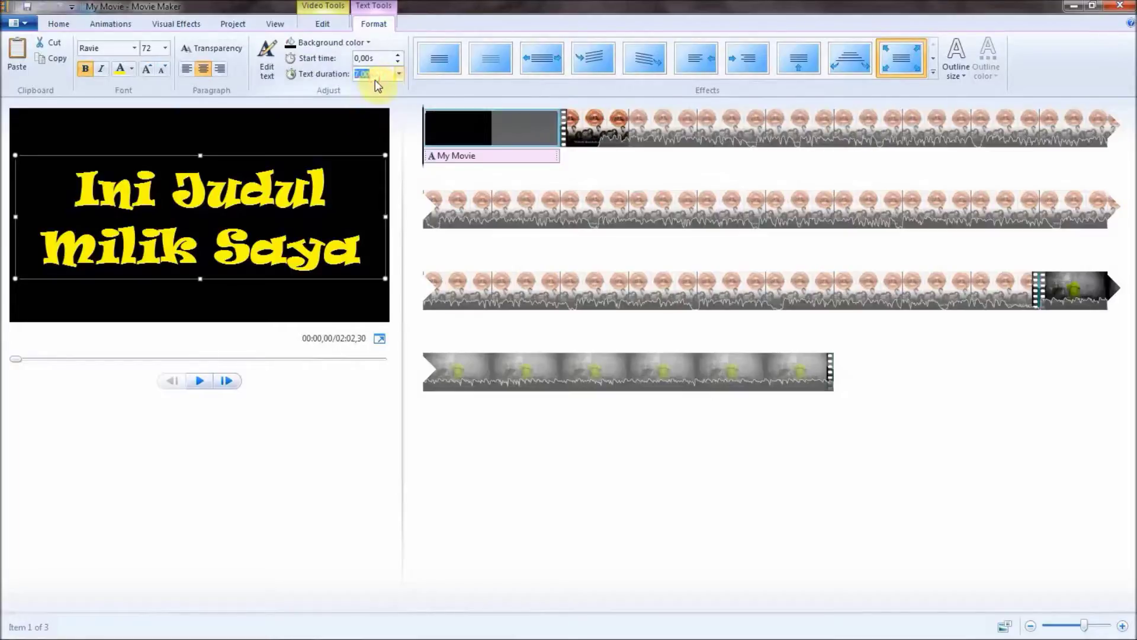
text(10)
click(368, 426)
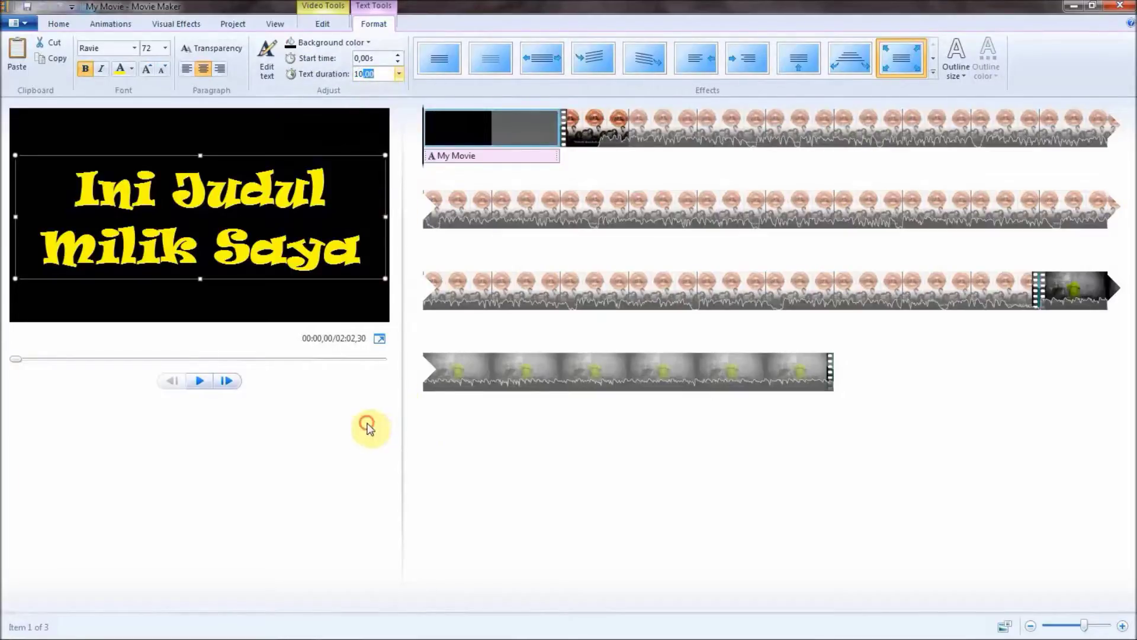
click(452, 132)
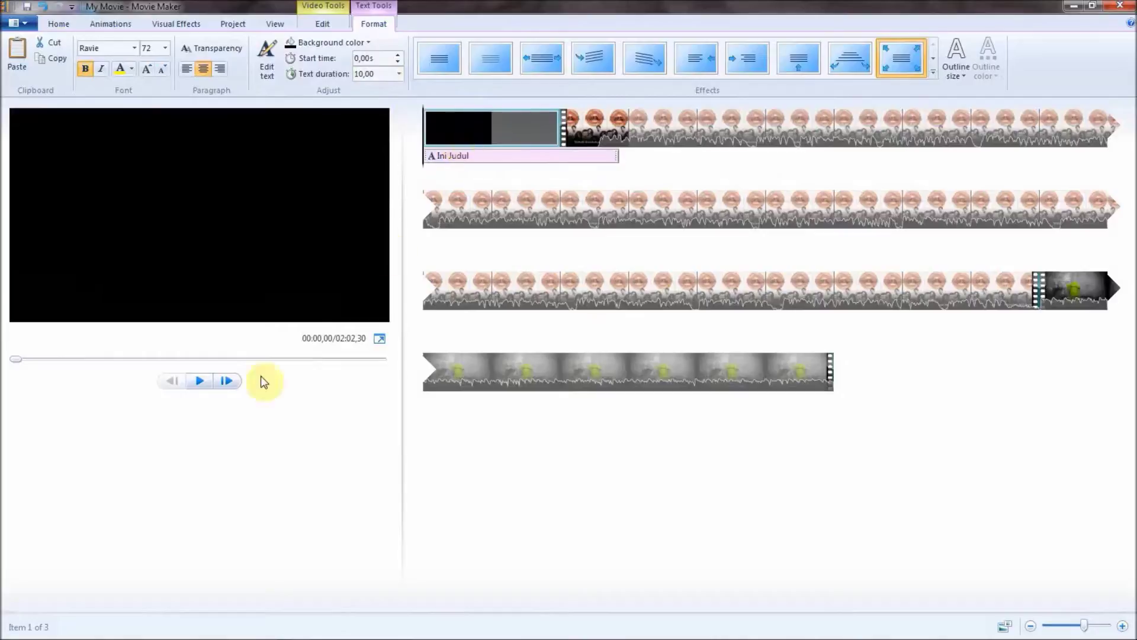
click(204, 389)
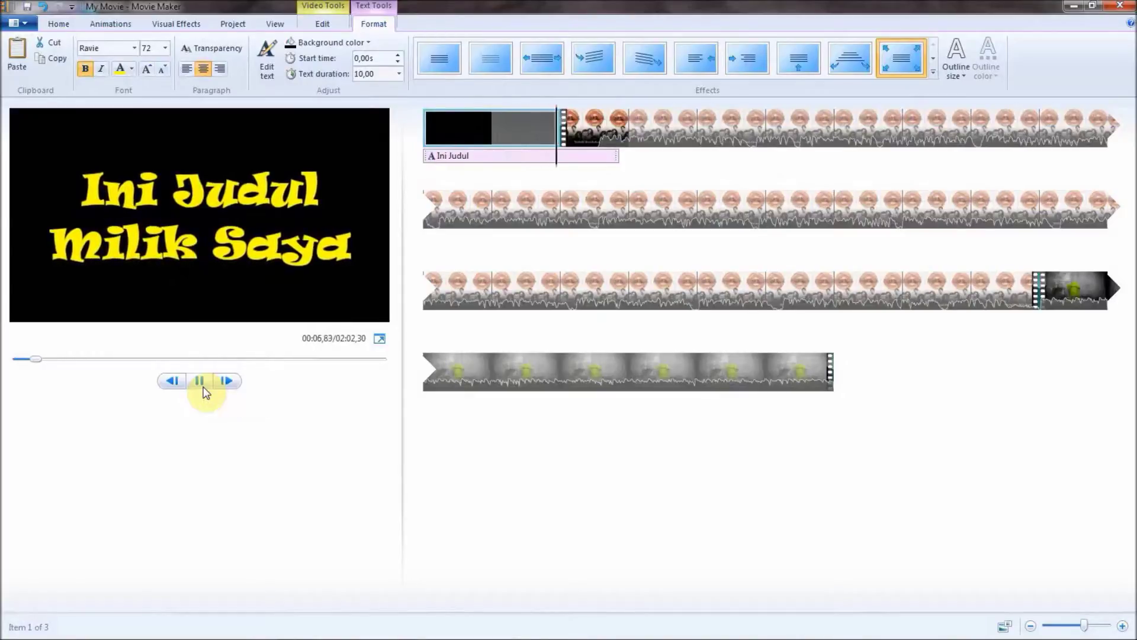
click(201, 383)
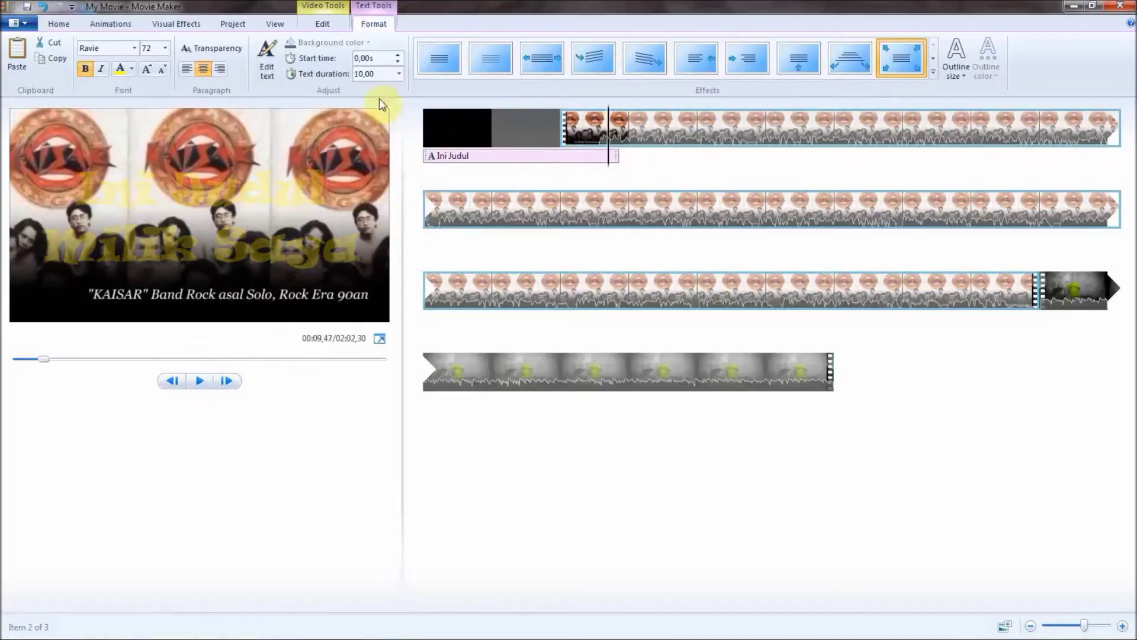
- Set the title's text duration to 7 seconds
click(382, 74)
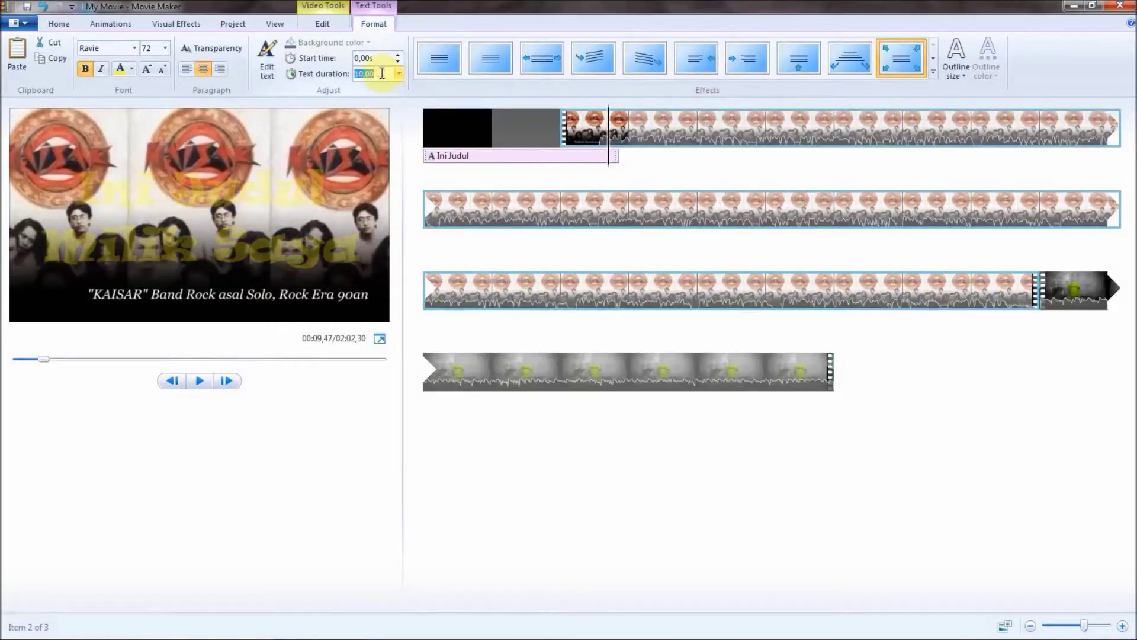
text(7)
click(527, 516)
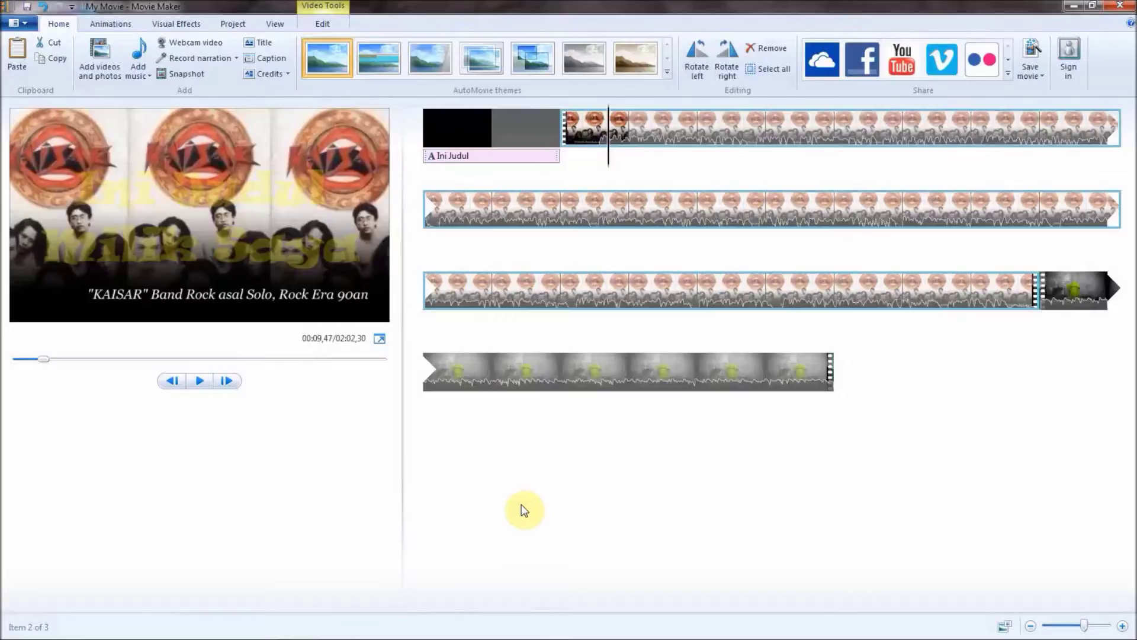
- Reopen the "Ini Judul" title, set its background color to red and preview it
click(445, 139)
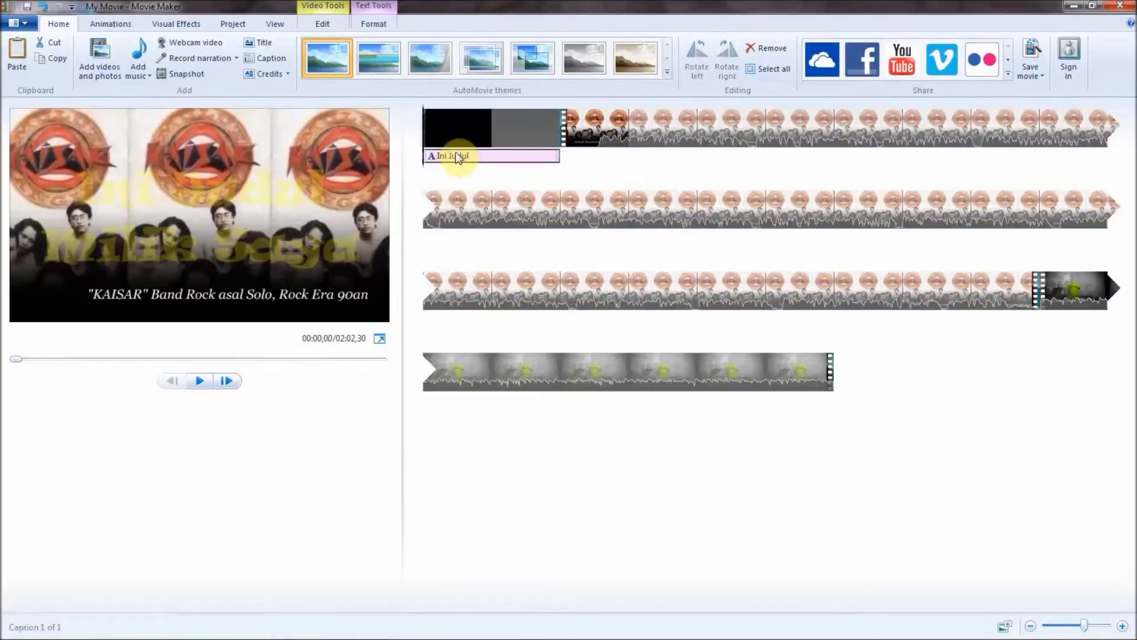
click(456, 155)
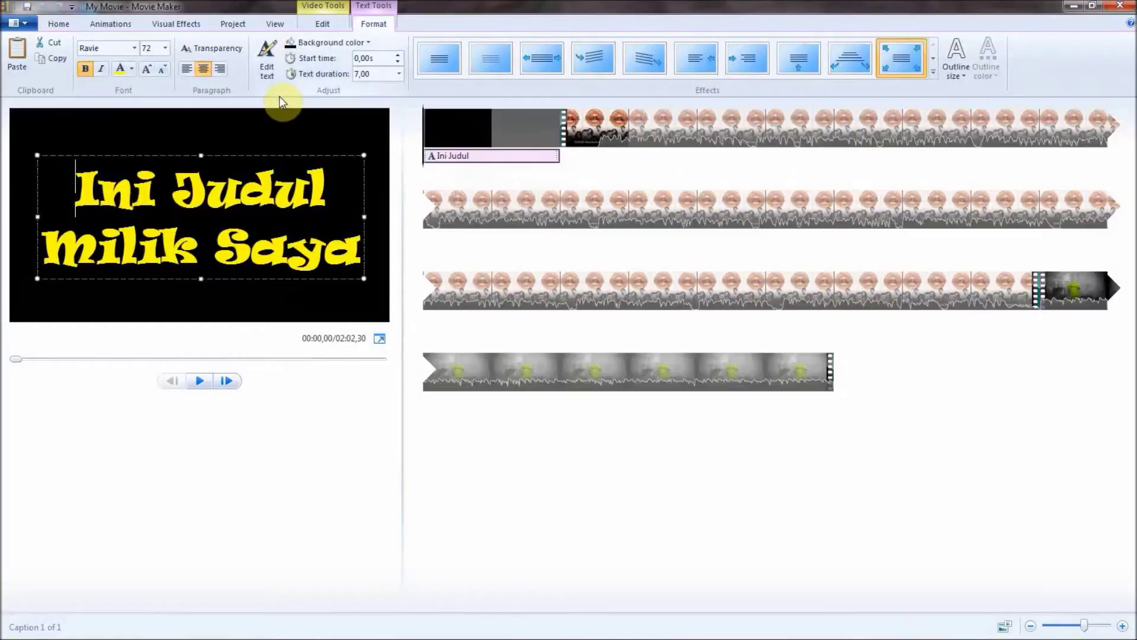
click(338, 43)
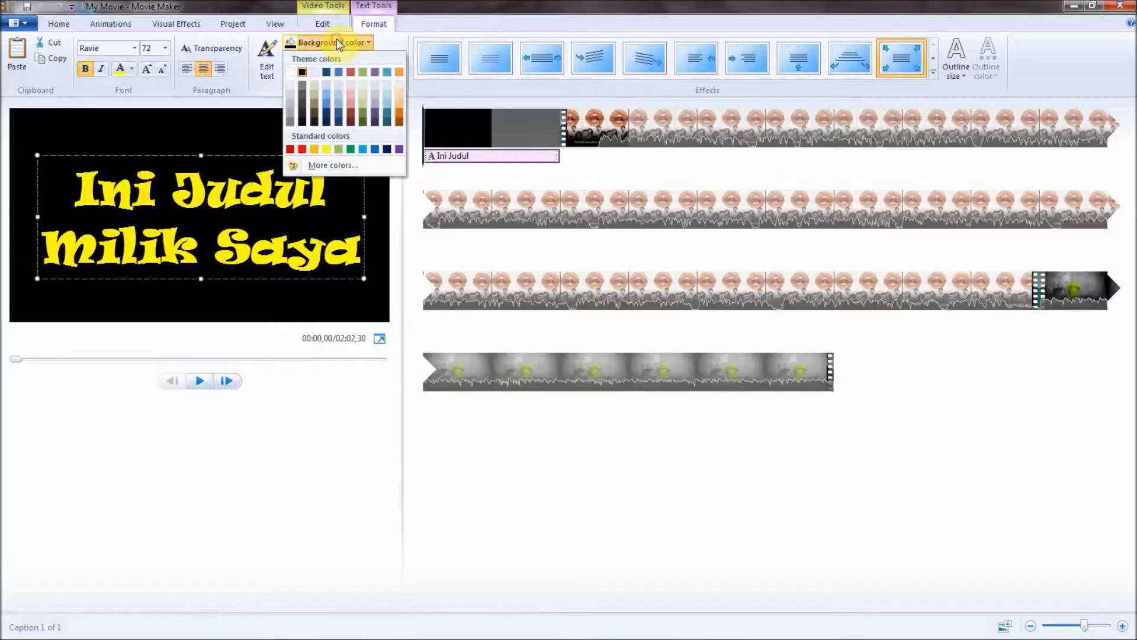
click(303, 148)
click(206, 381)
click(199, 382)
- Change the title's background color to green and preview it from the beginning
click(305, 42)
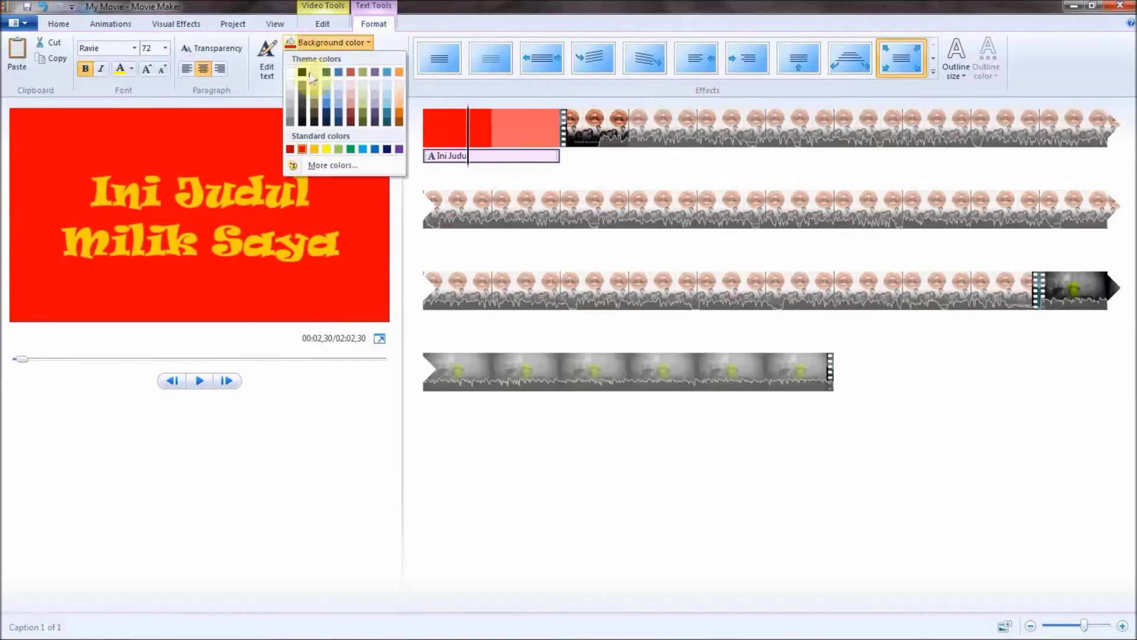
click(351, 149)
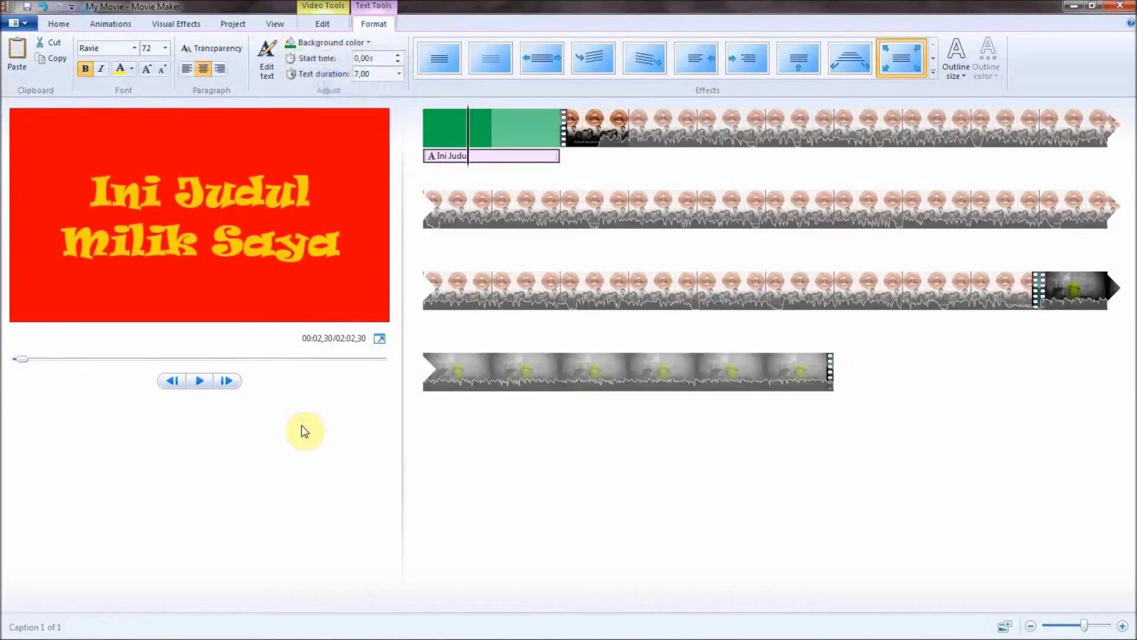
drag(470, 157, 425, 157)
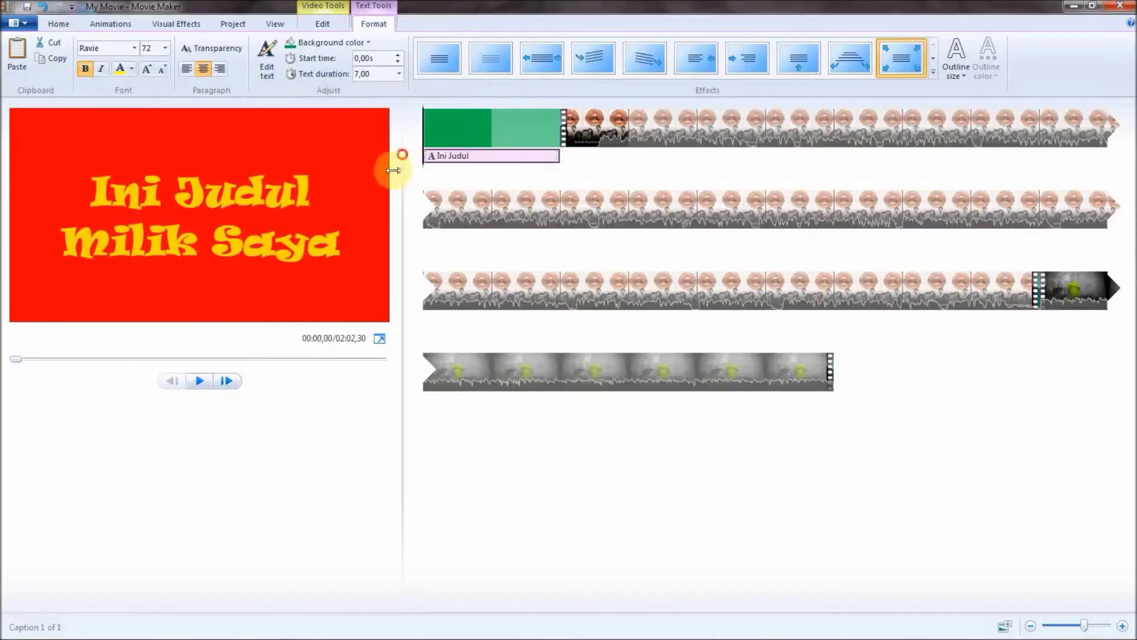
click(202, 381)
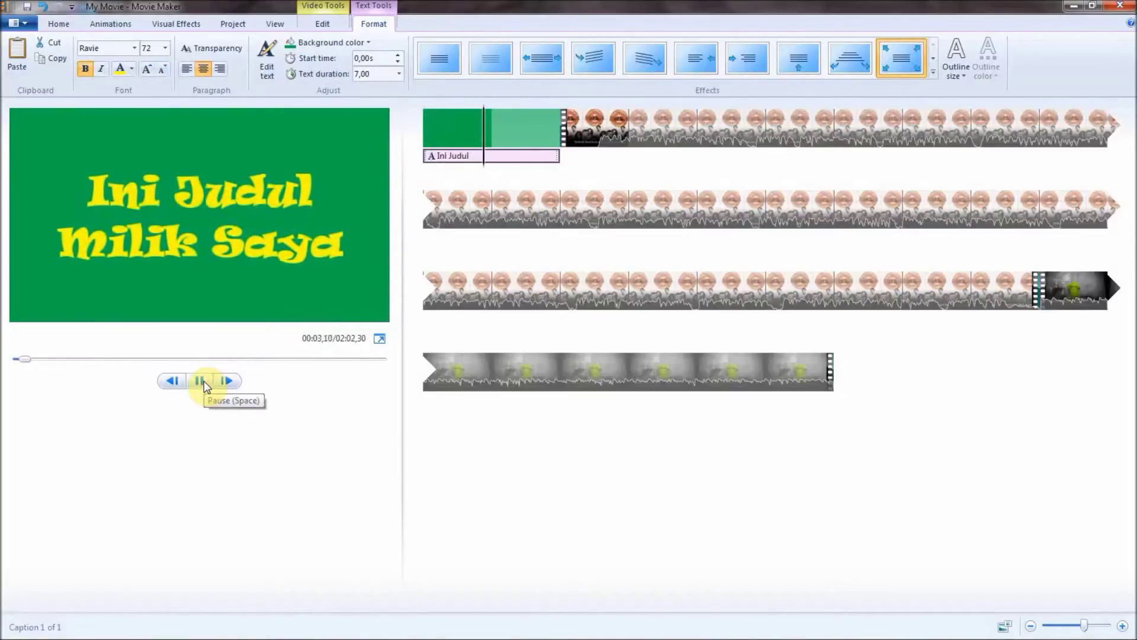
- Set the title's background color to black, preview it and return the playhead to the start
click(298, 41)
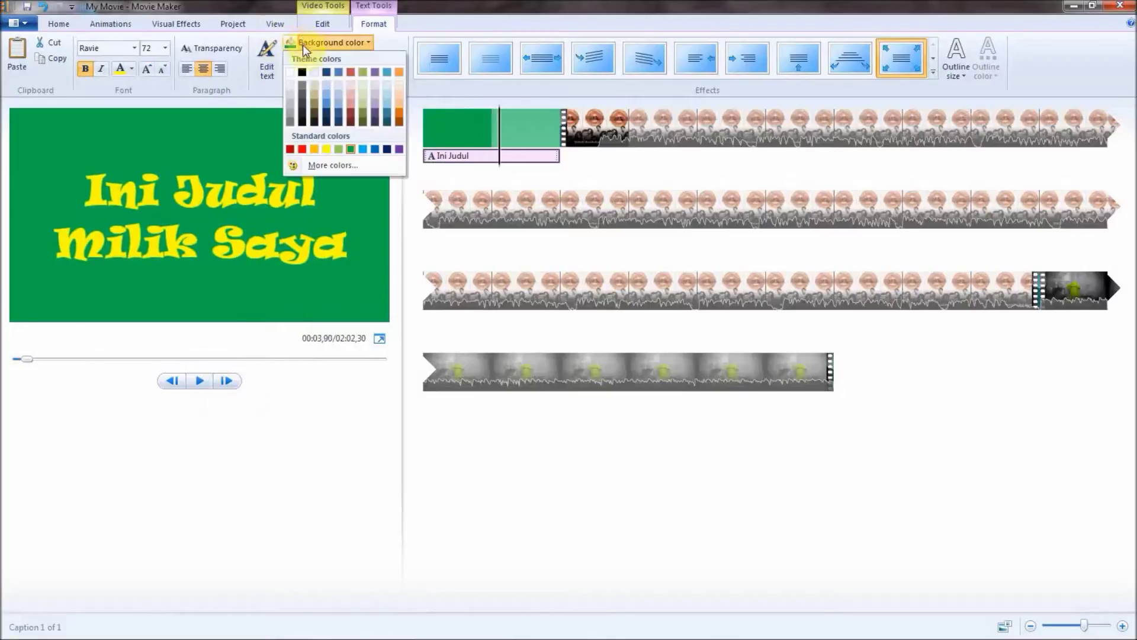
click(303, 73)
click(200, 380)
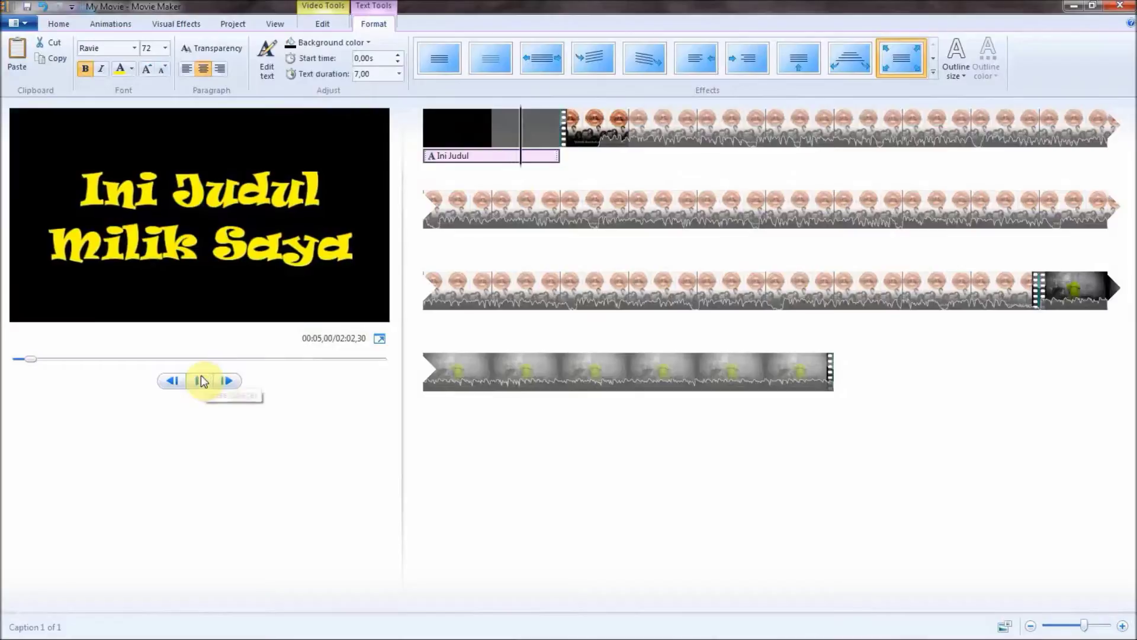
drag(532, 157, 426, 164)
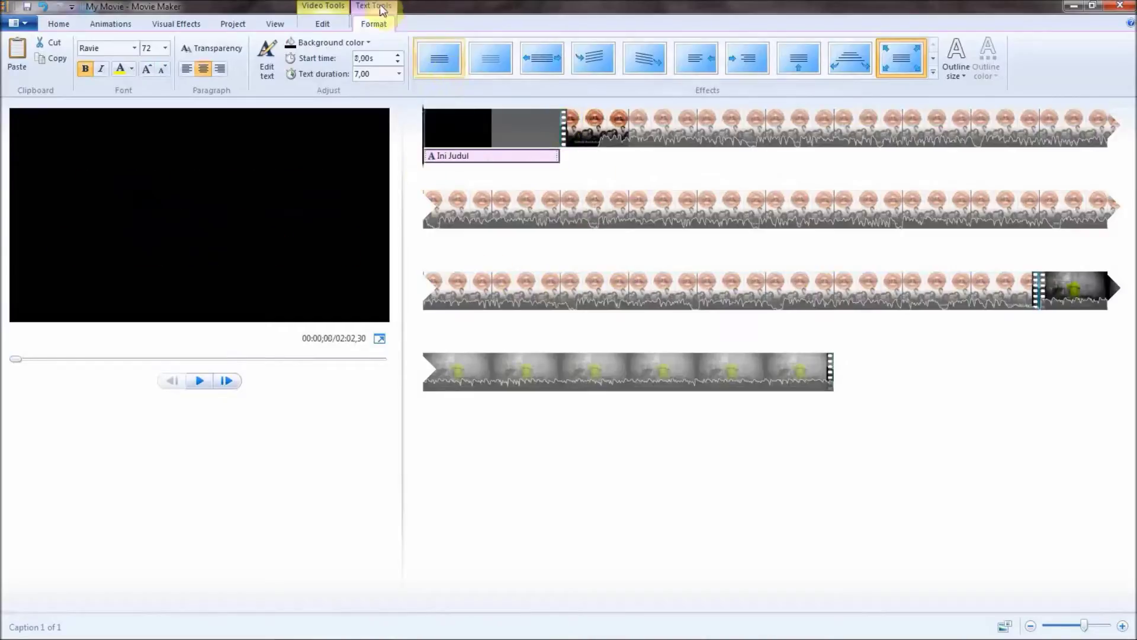
- Check the formatting options of the "Ini Judul" title and preview it from the beginning
click(58, 25)
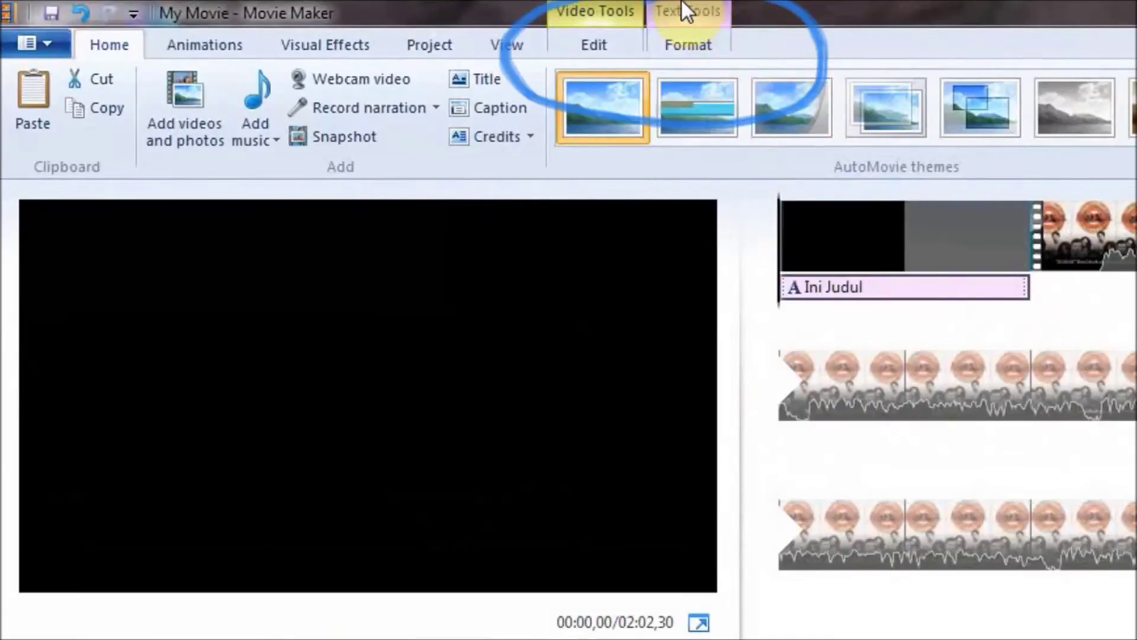
click(683, 10)
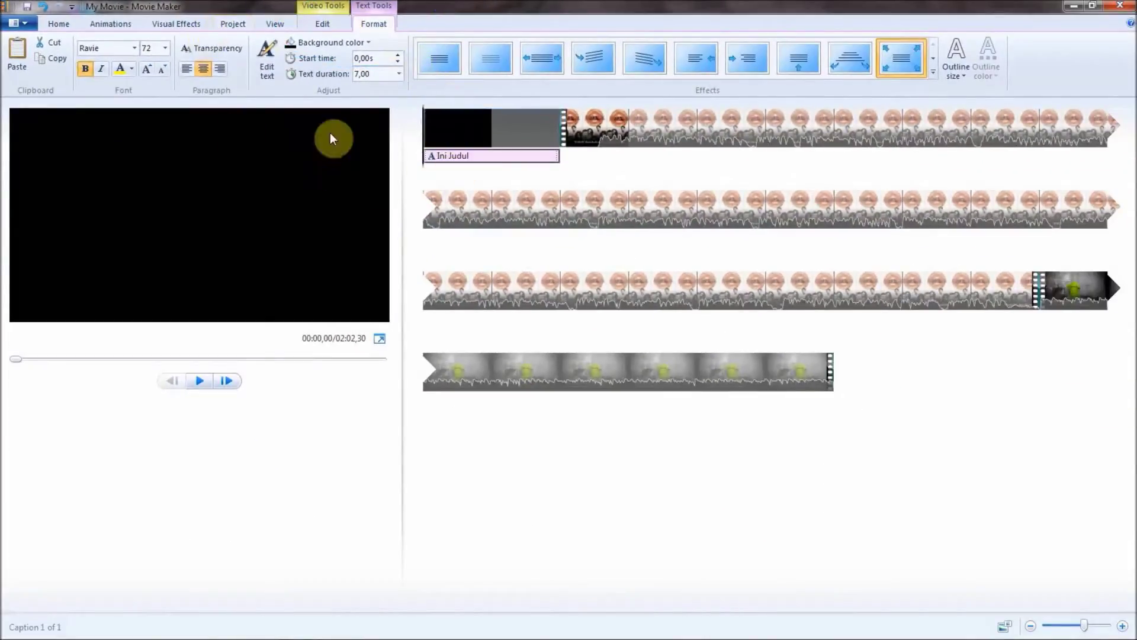
click(86, 70)
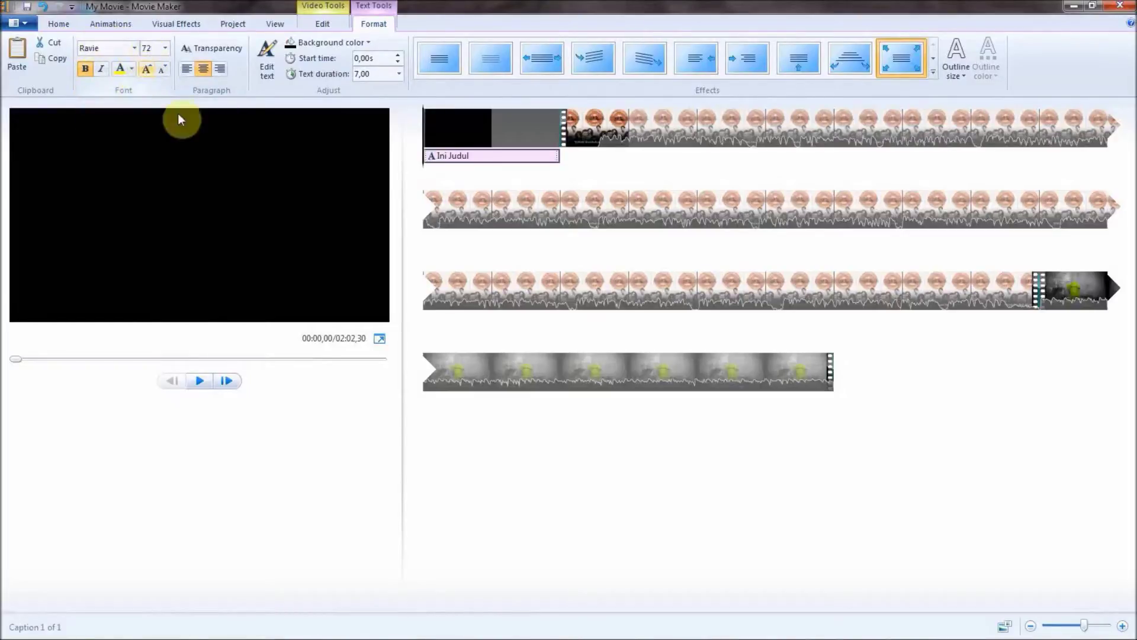
click(199, 381)
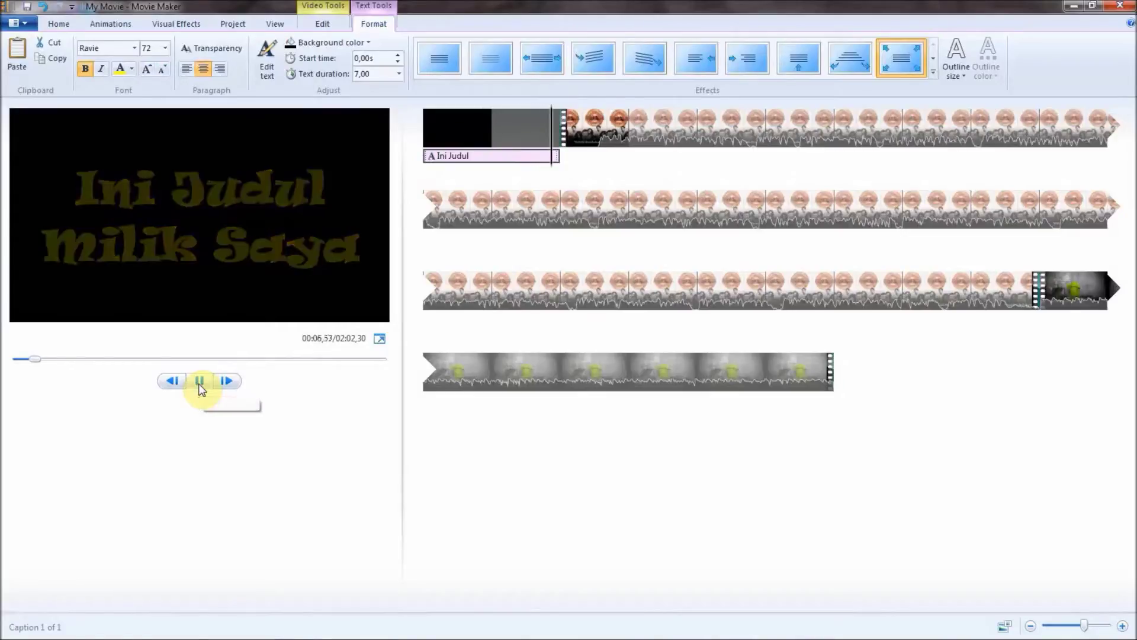
click(200, 383)
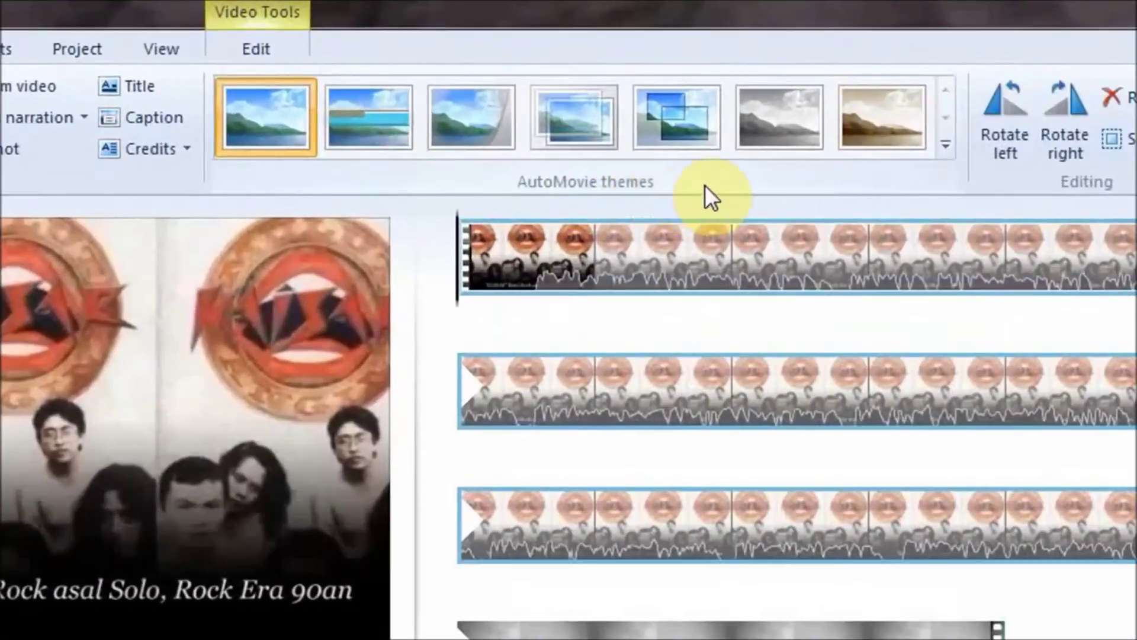
- Apply the second AutoMovie theme to the project without adding music and preview its opening title
click(946, 144)
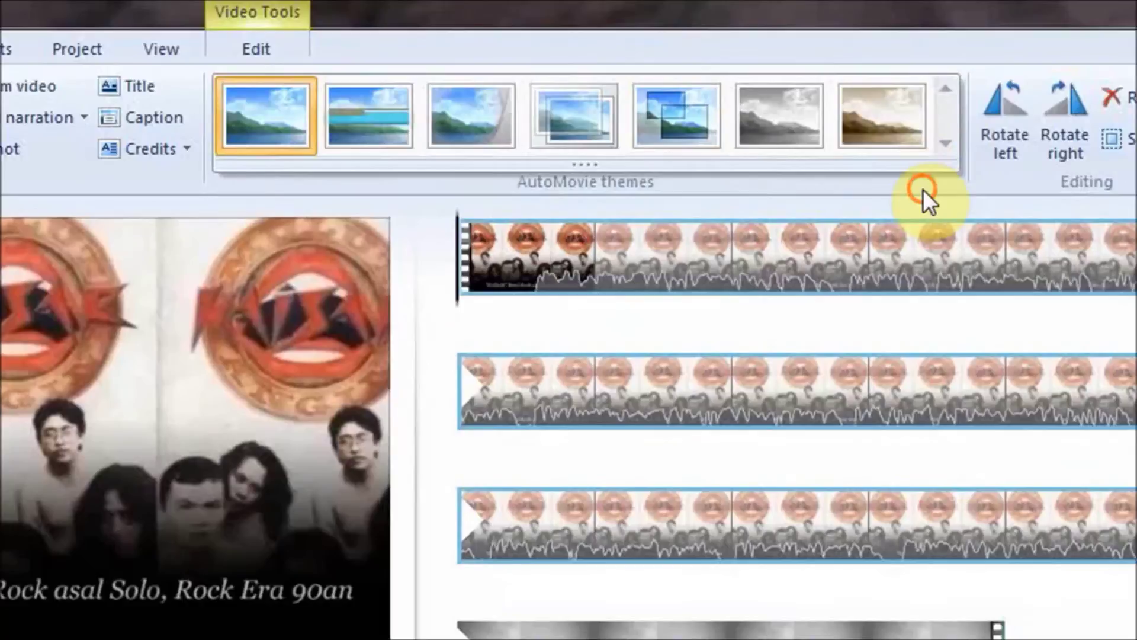
click(923, 196)
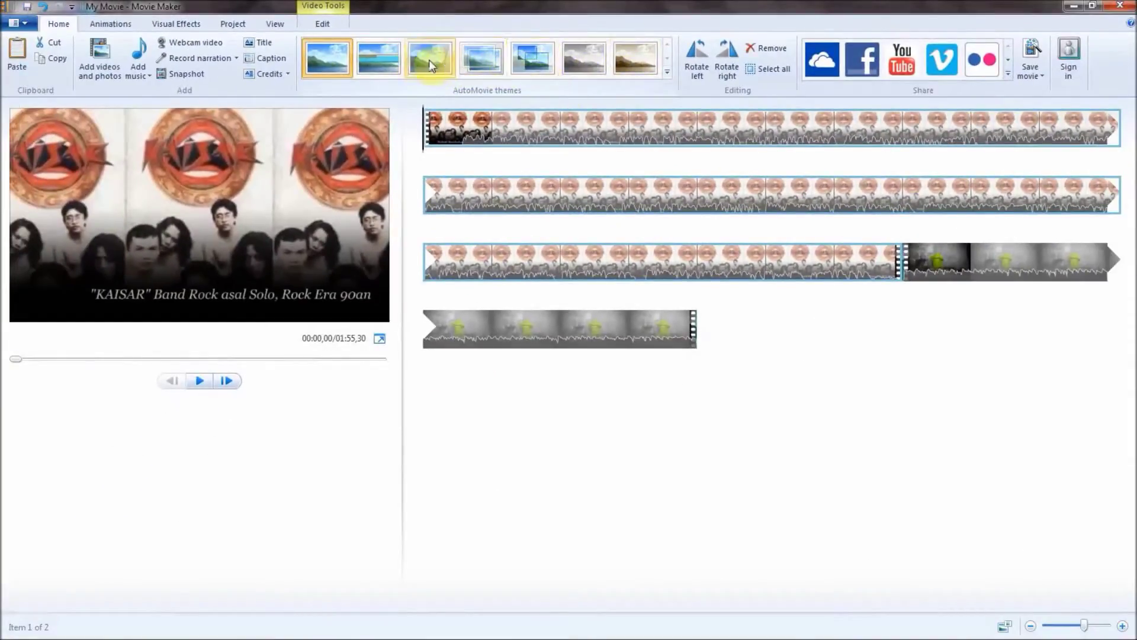
click(379, 58)
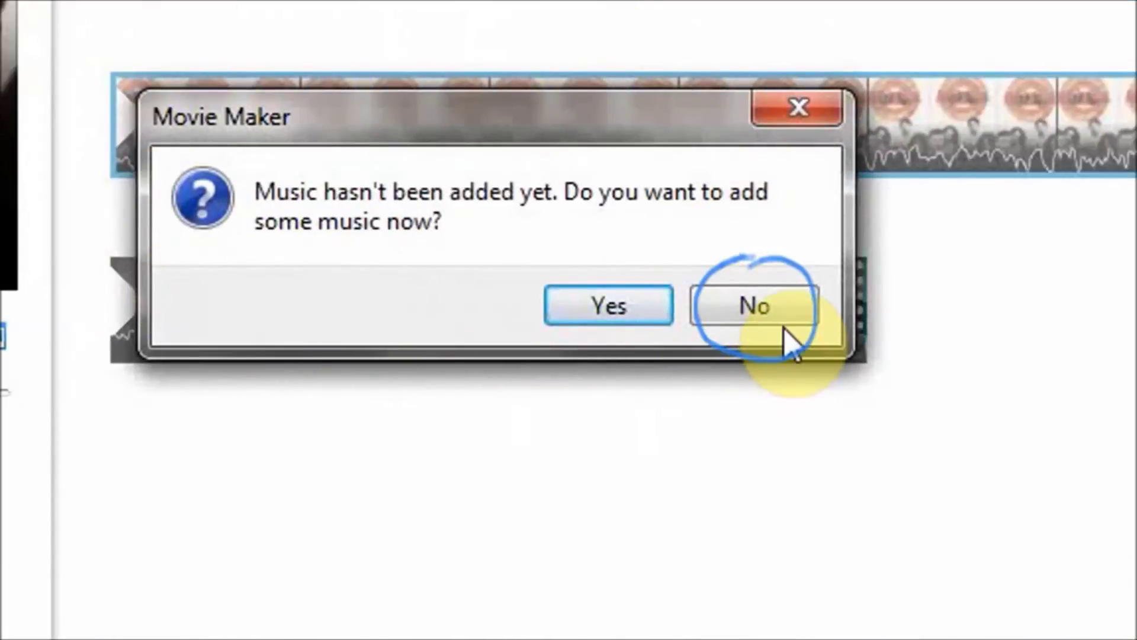
click(784, 316)
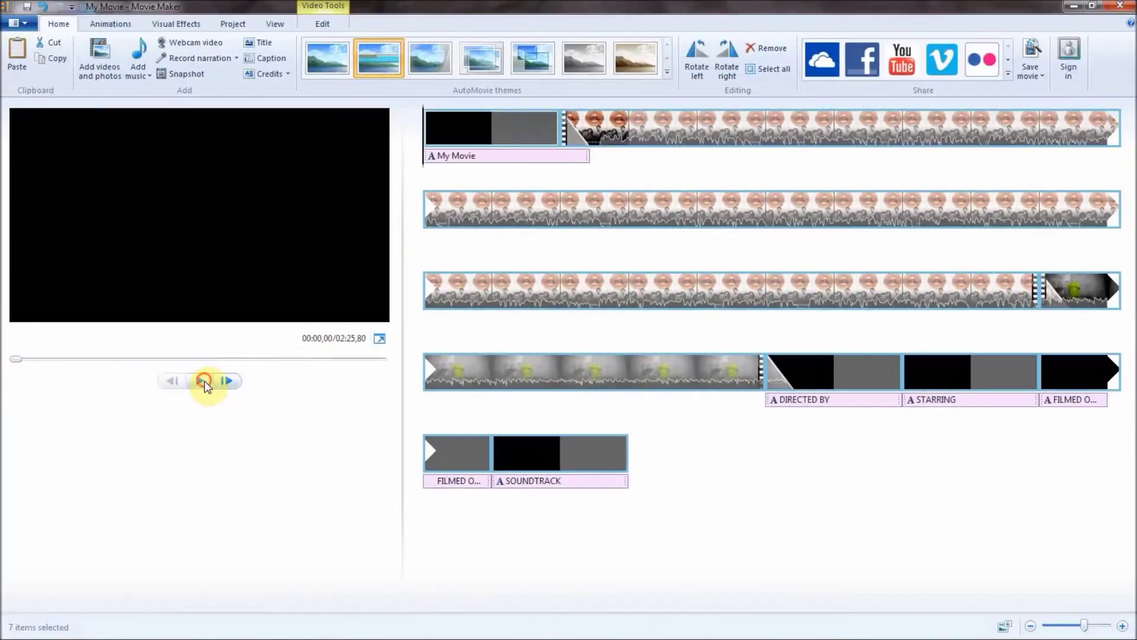
click(205, 381)
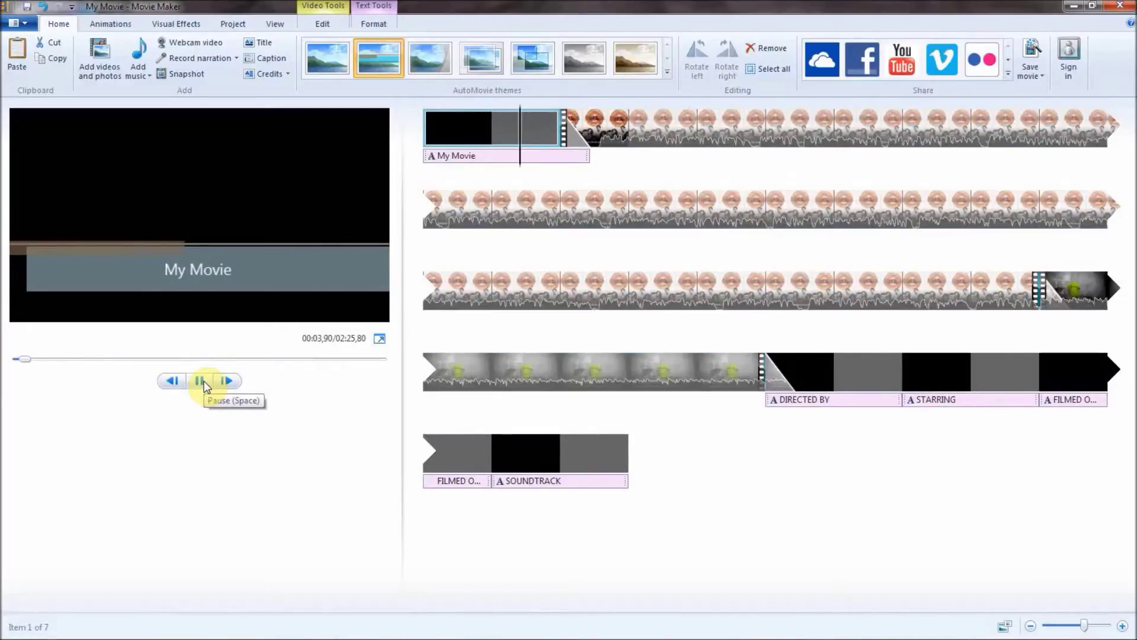
click(201, 381)
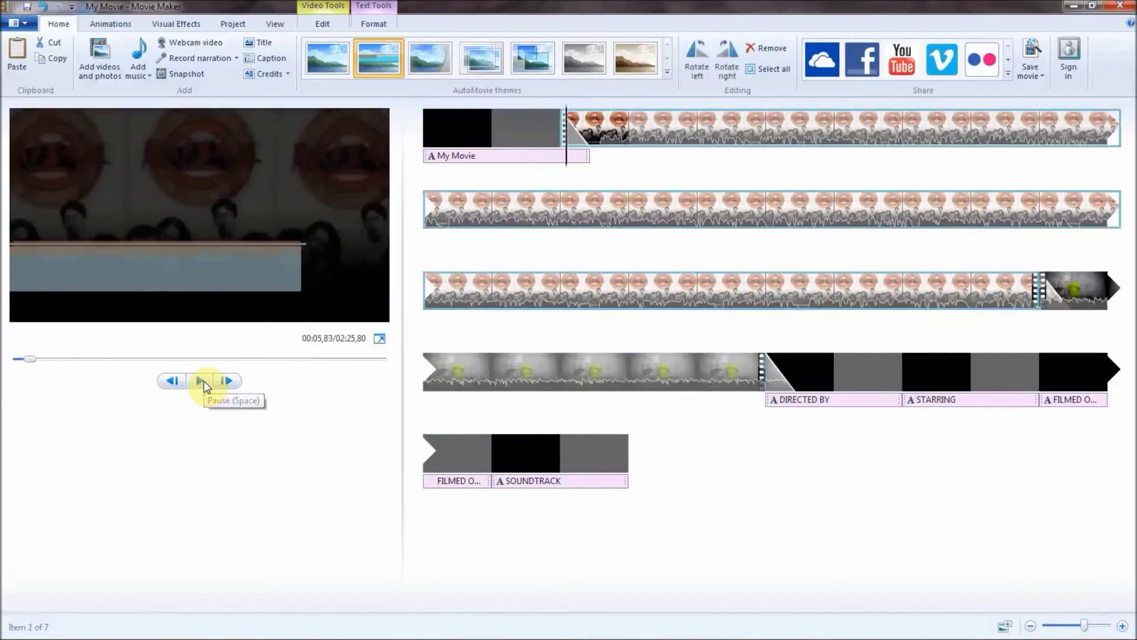
- Preview the DIRECTED BY credit, and replay the My Movie title from the start of the project
click(745, 359)
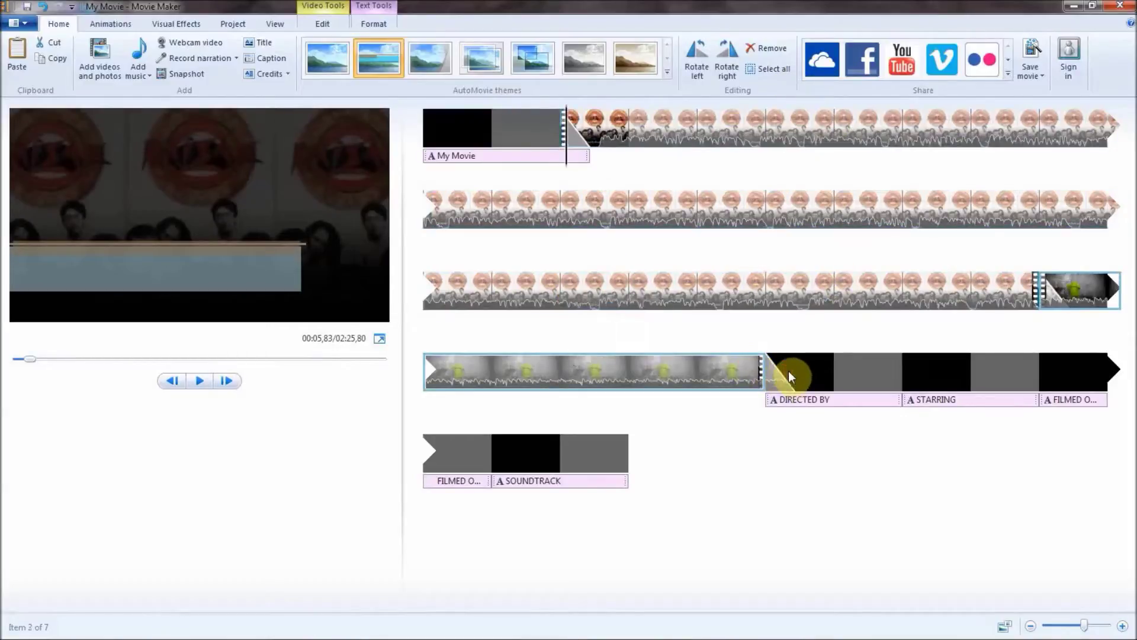
click(788, 373)
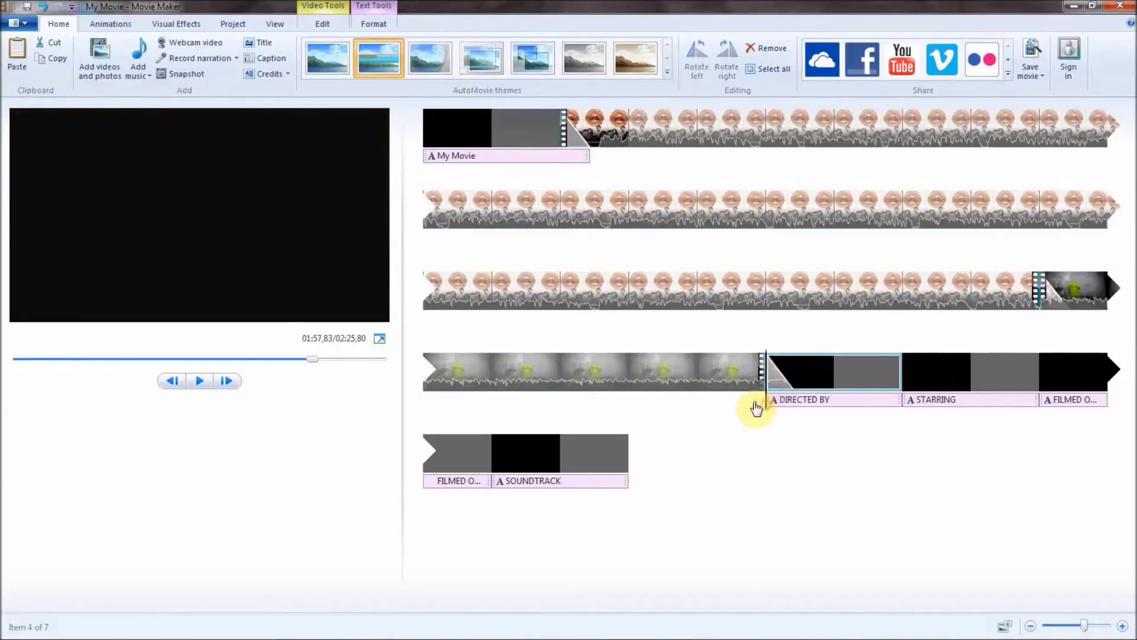
click(751, 400)
click(197, 383)
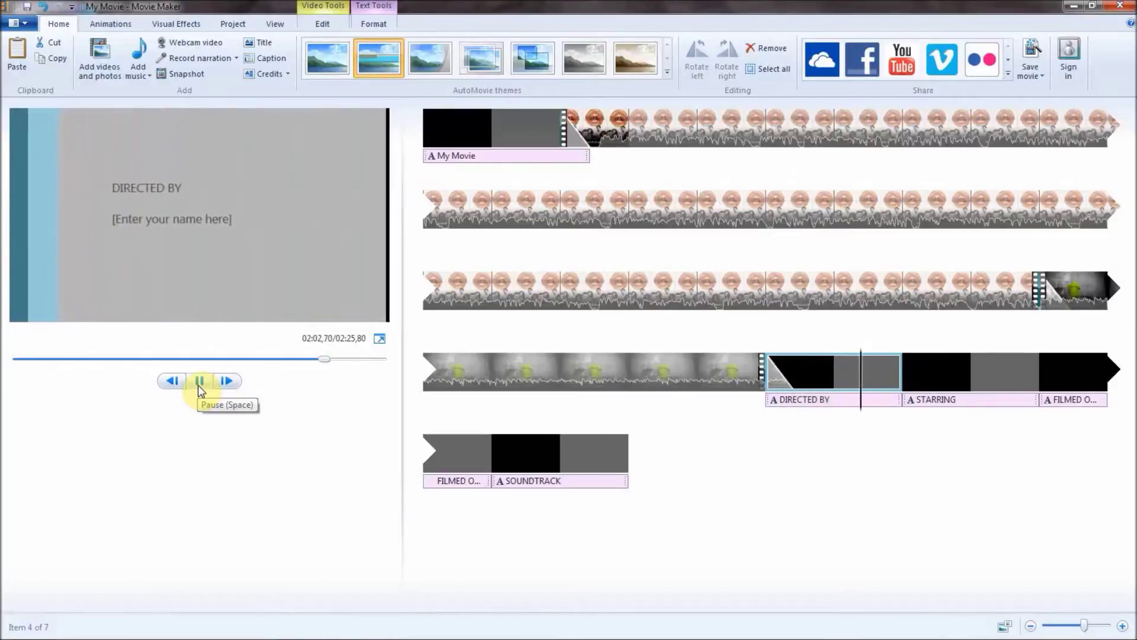
click(199, 382)
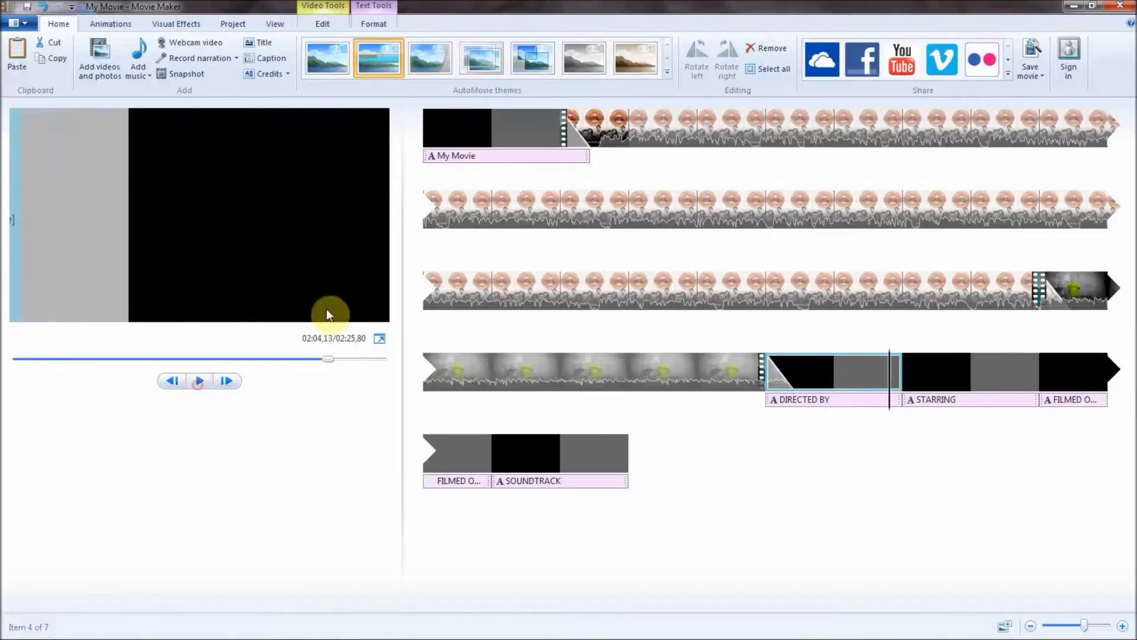
click(427, 137)
click(204, 384)
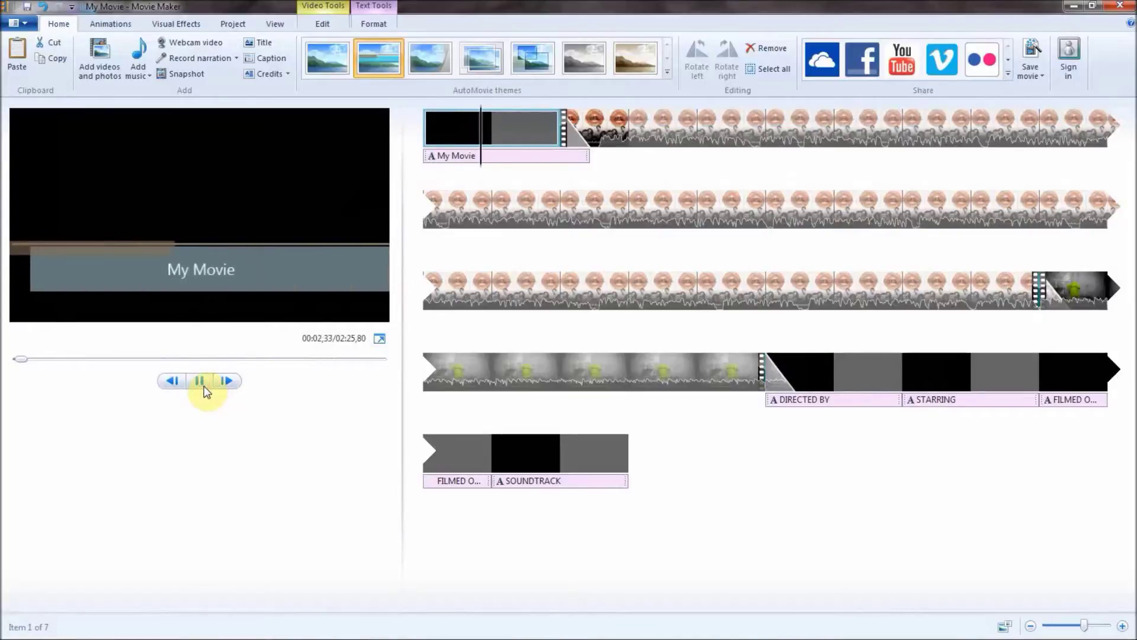
click(203, 386)
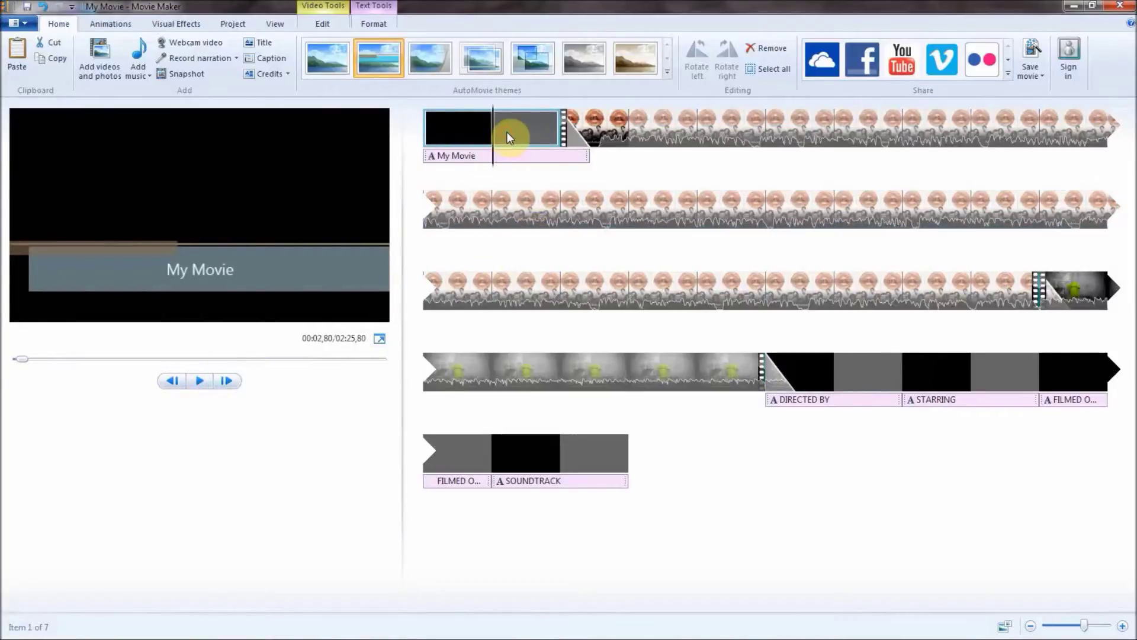
- Delete the My Movie title and the DIRECTED BY, STARRING, FILMED ON LOCATION and SOUNDTRACK credits from the timeline
key(Delete)
click(704, 382)
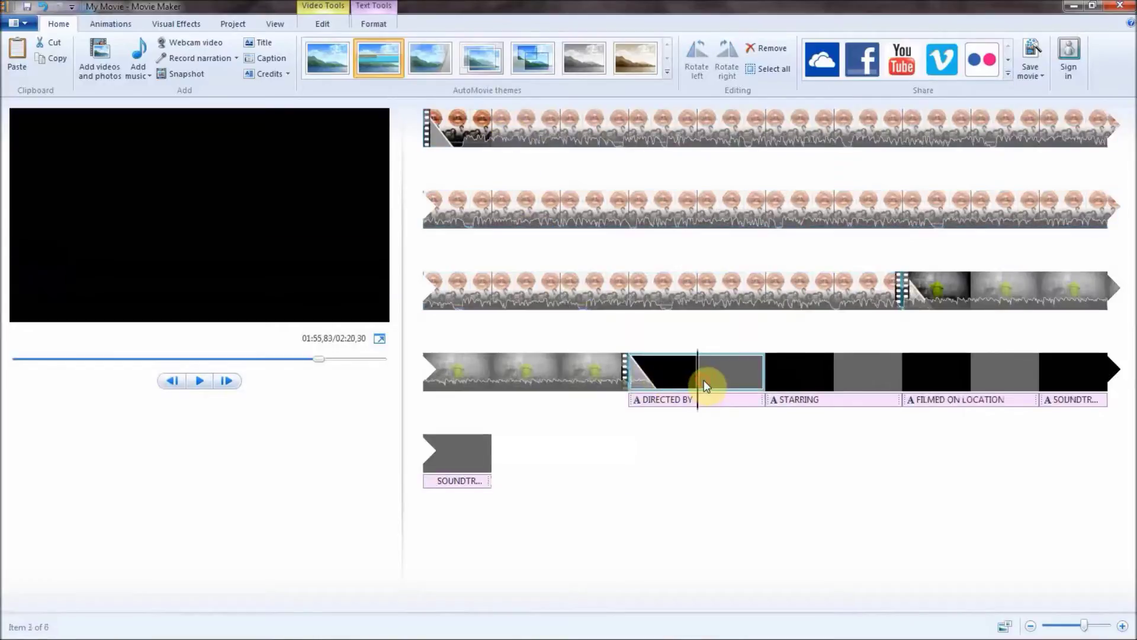
key(Delete)
click(776, 377)
key(Delete)
click(811, 379)
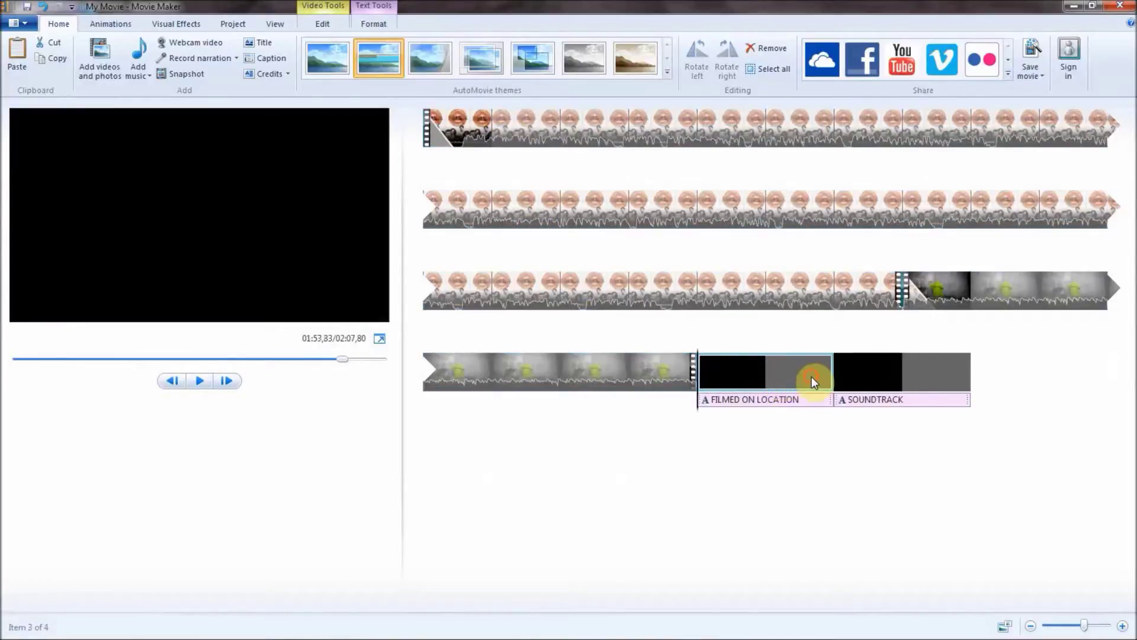
key(Delete)
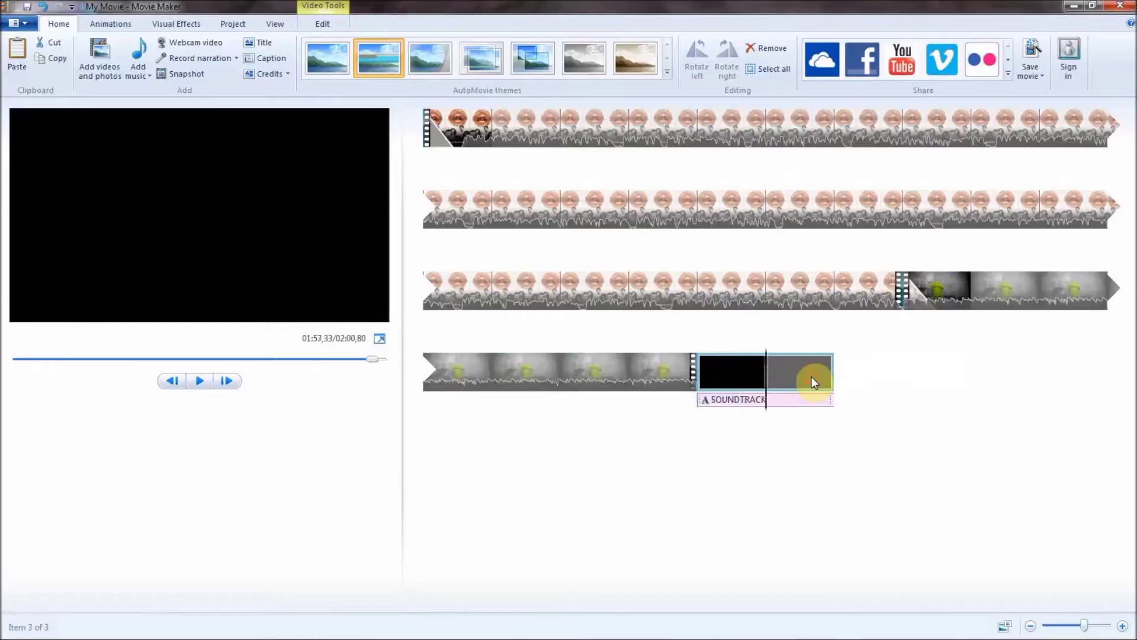
key(Delete)
- Apply the fifth AutoMovie theme to the project without adding music and preview its opening title
click(447, 130)
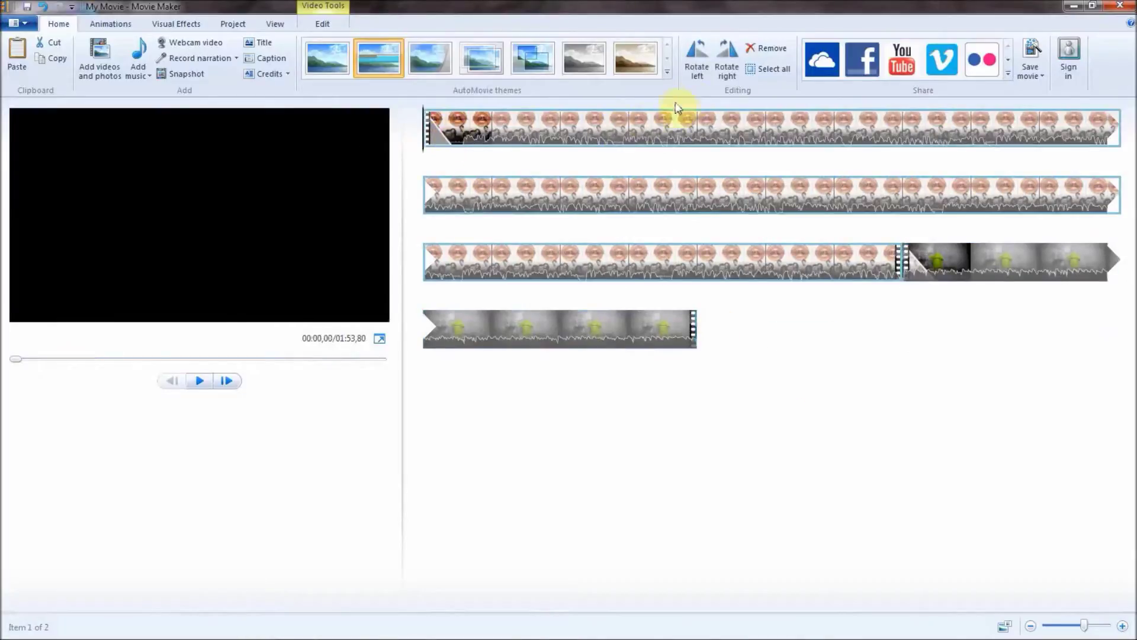
click(668, 75)
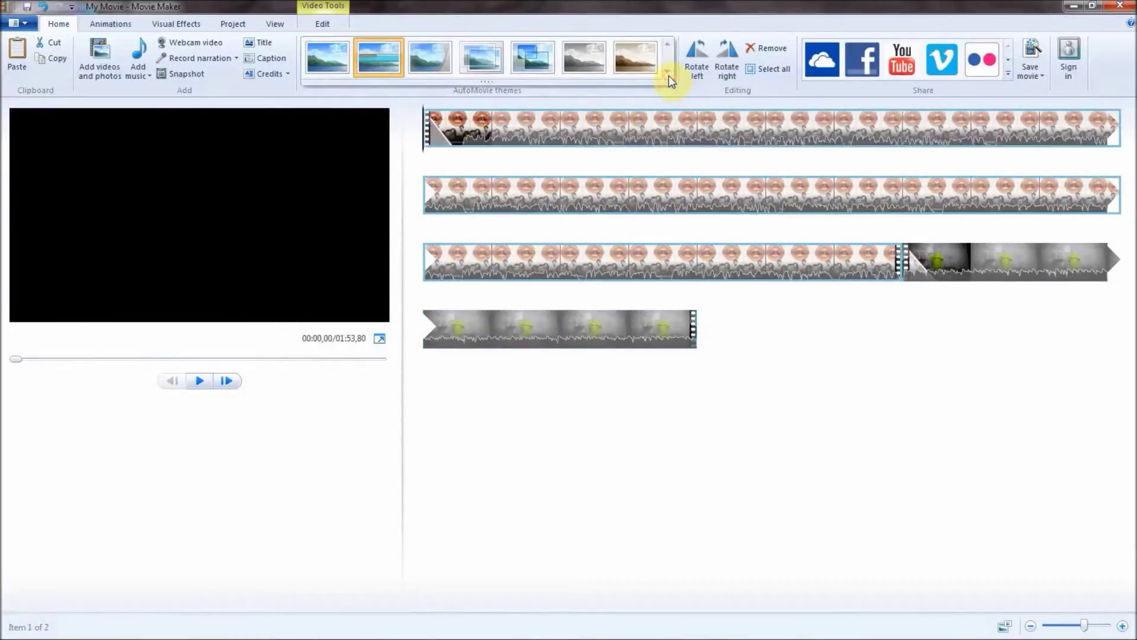
click(617, 71)
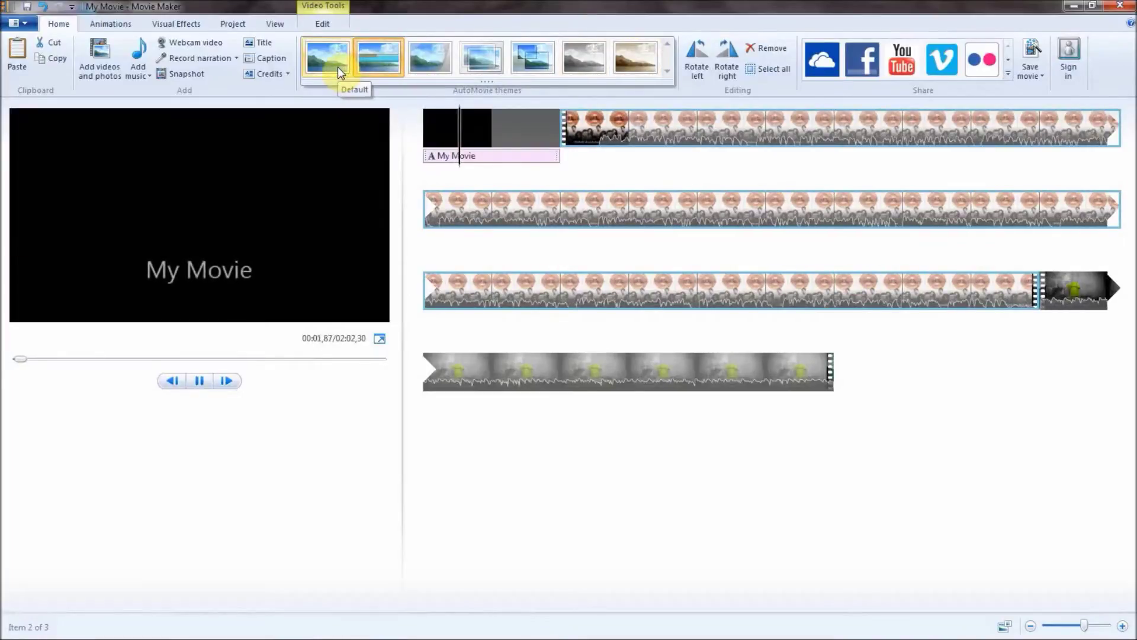
click(375, 59)
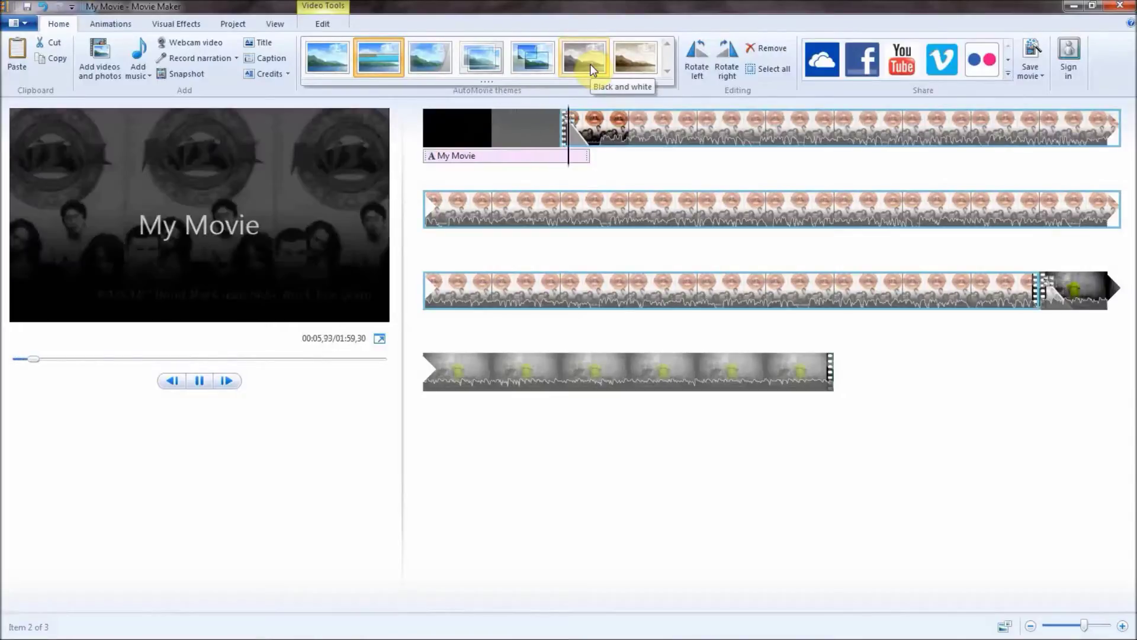
click(536, 64)
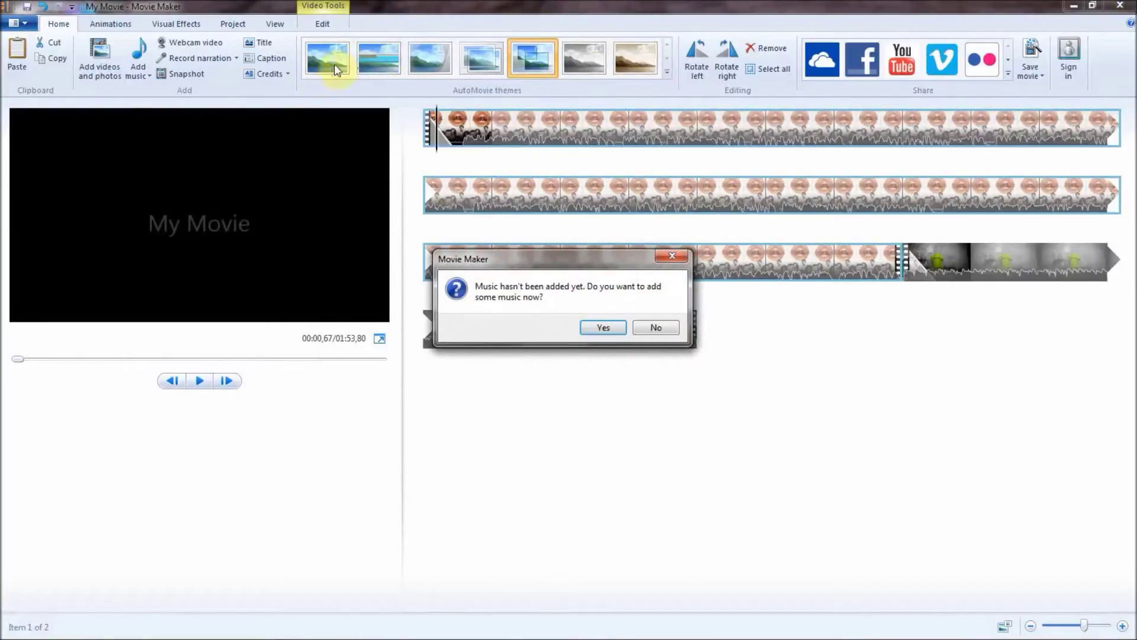
click(655, 327)
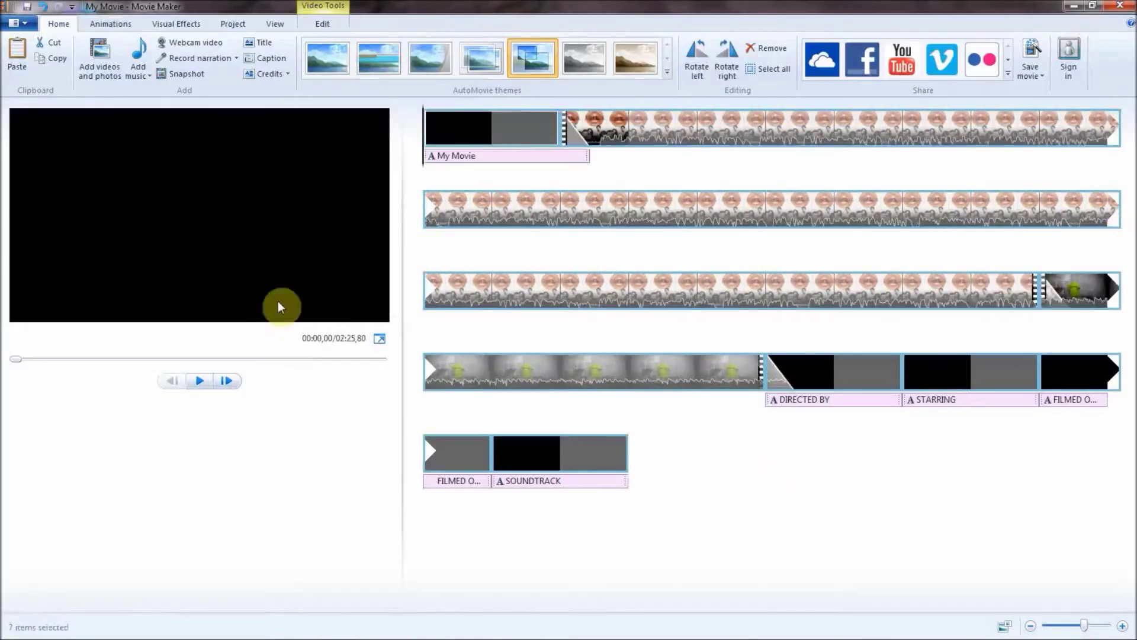
click(199, 380)
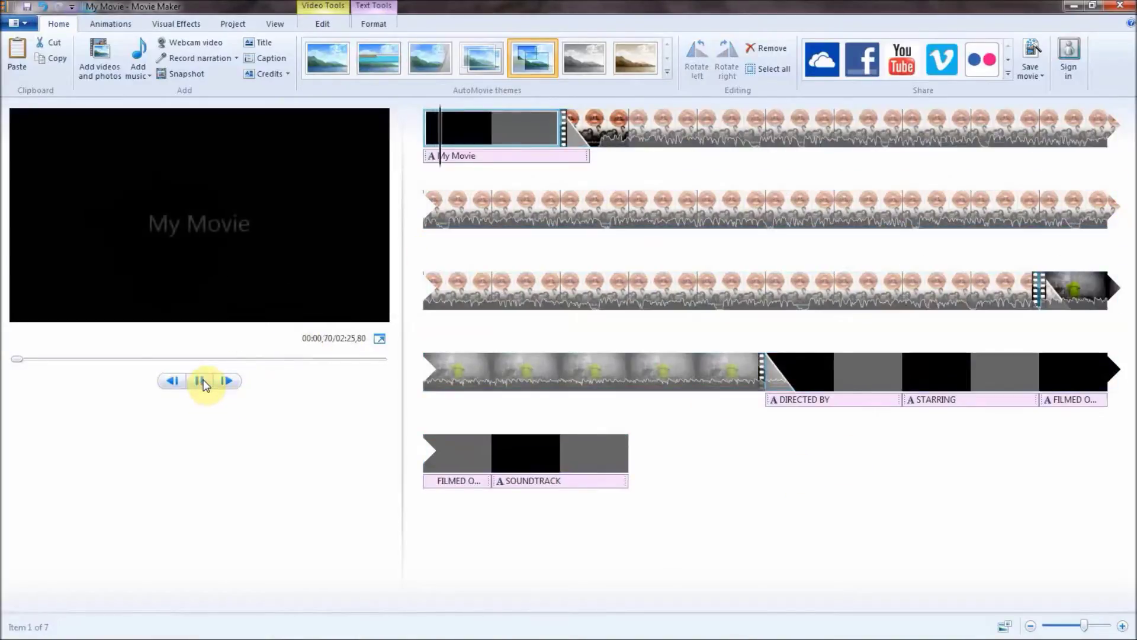
click(358, 272)
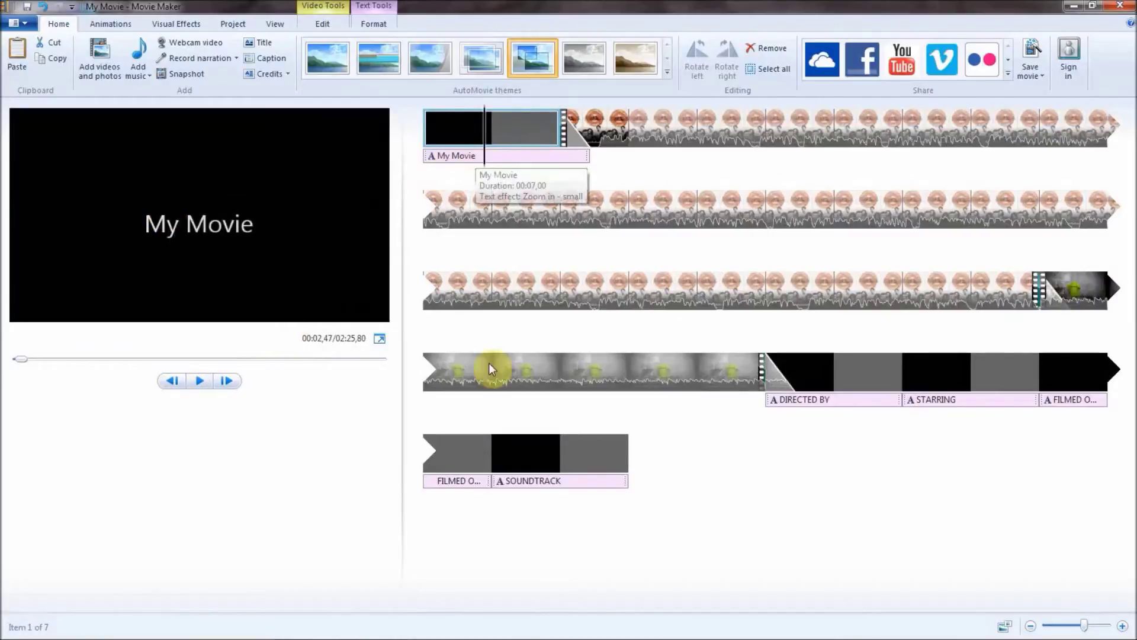
- Replace the text of the My Movie opening title with "Ini Judul Video Saya"
click(446, 155)
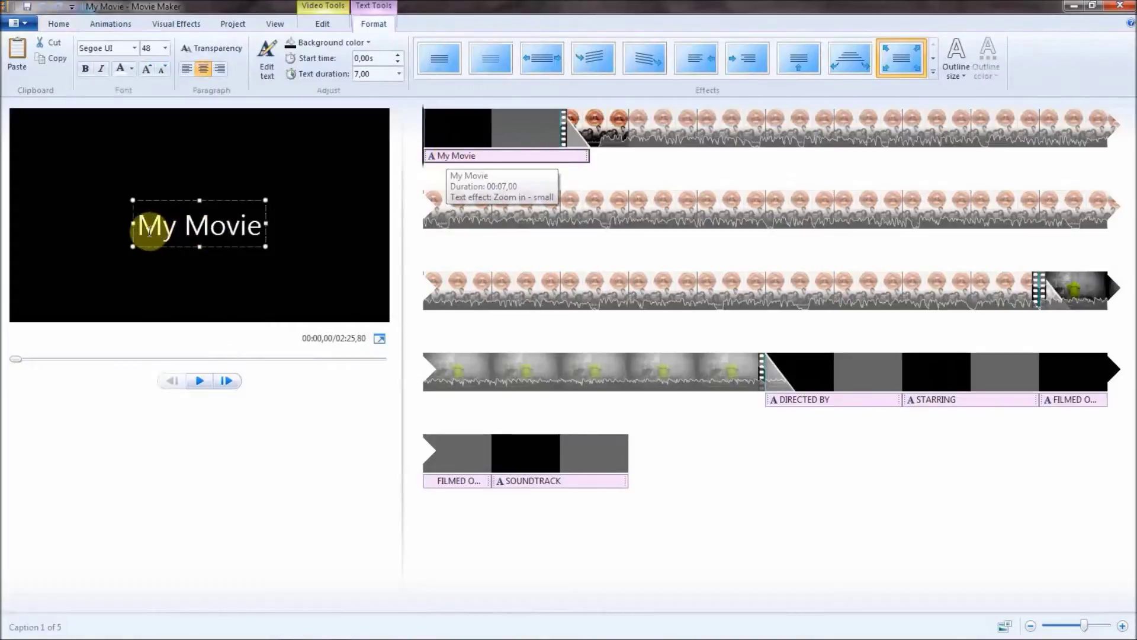
drag(141, 228, 264, 229)
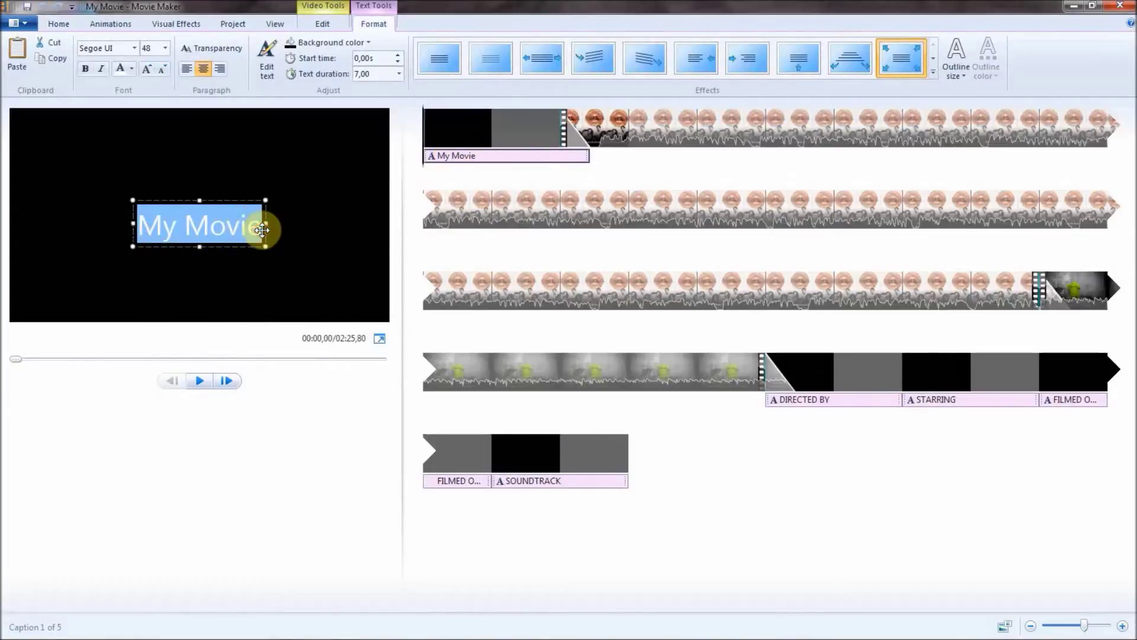
key(BackSpace)
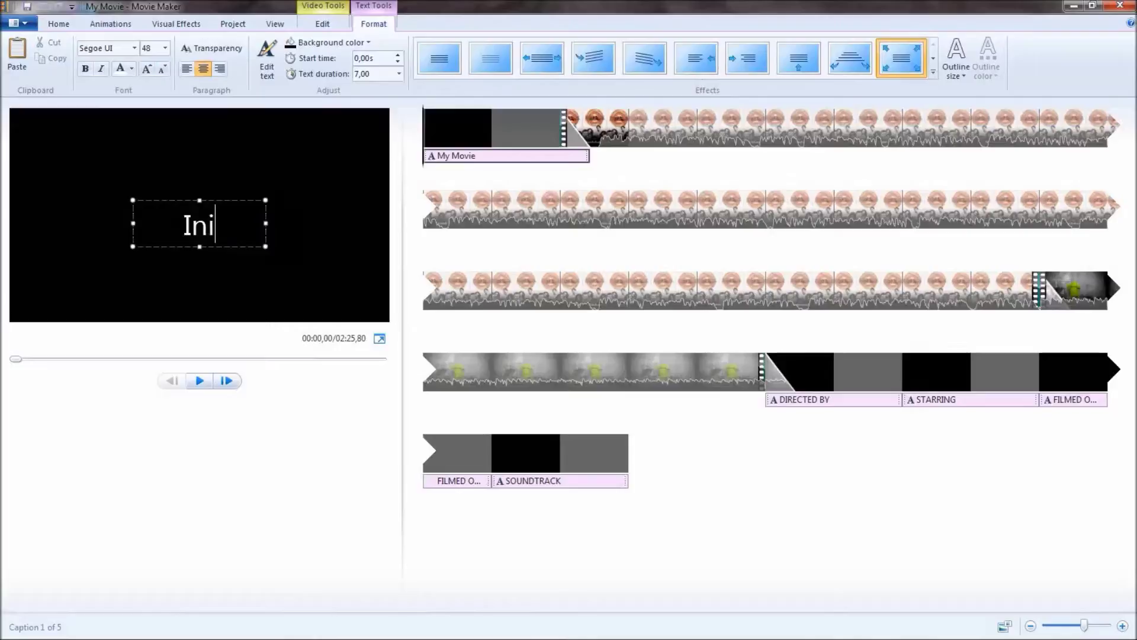
text(Ini Judu)
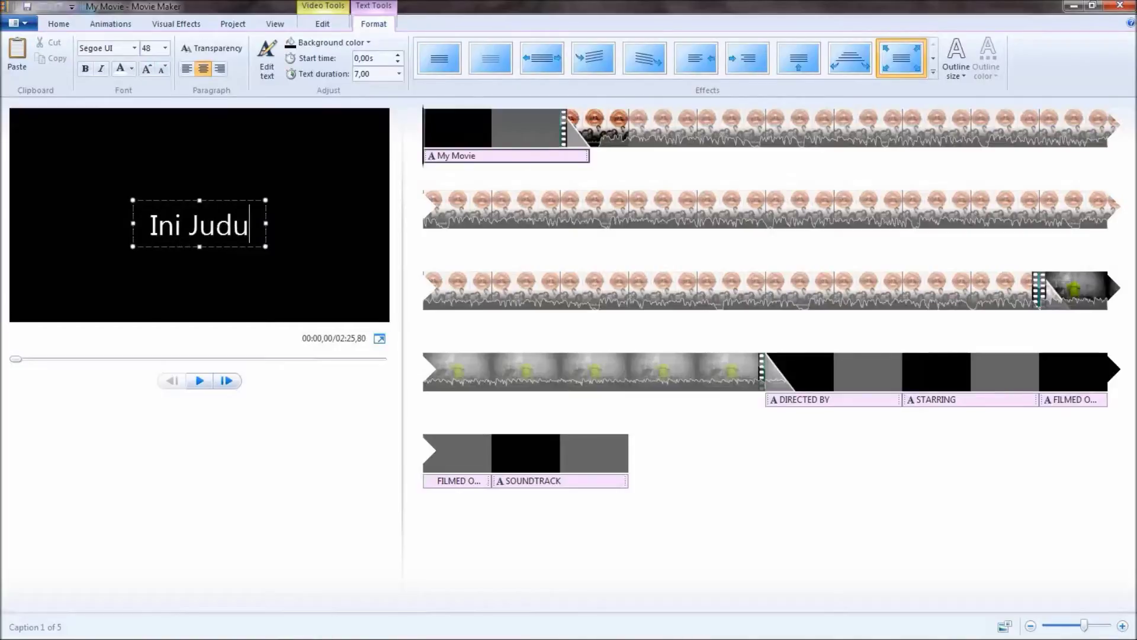
text(l Video Saya)
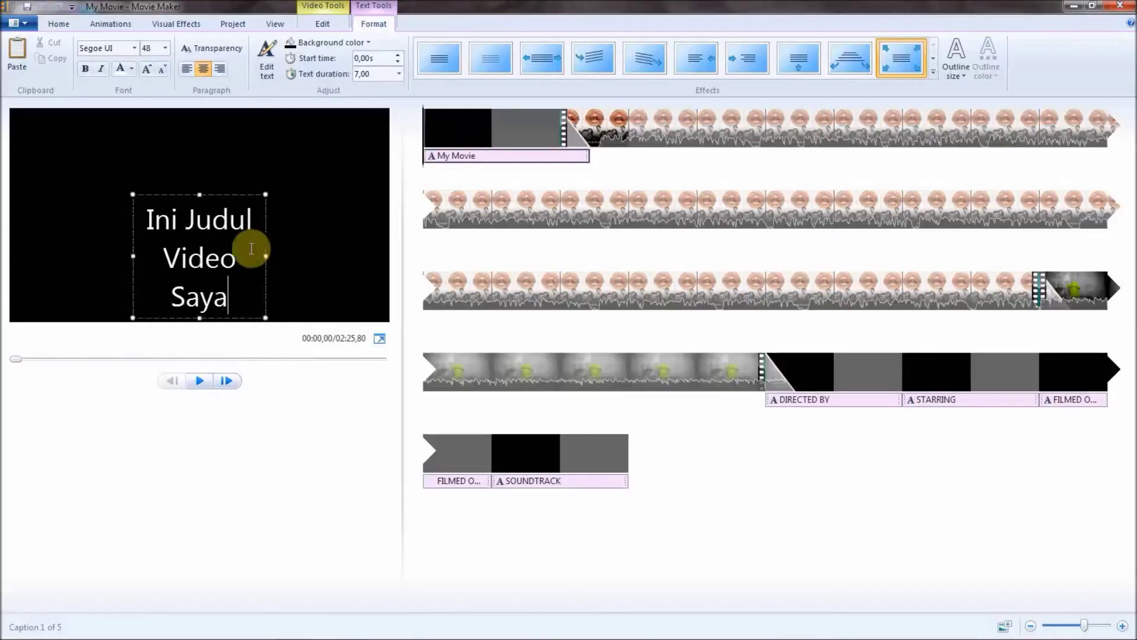
- Widen the title's text box on both sides so the text fits one line, and reposition it near the frame's centre
drag(266, 256, 362, 259)
drag(133, 235, 20, 223)
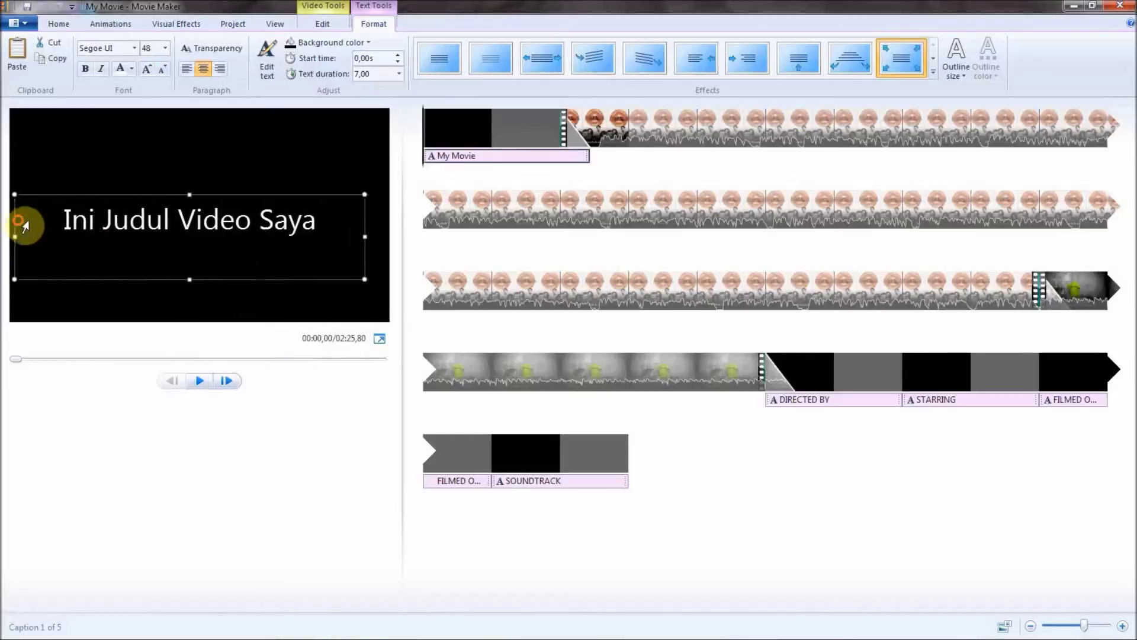
drag(259, 192, 267, 201)
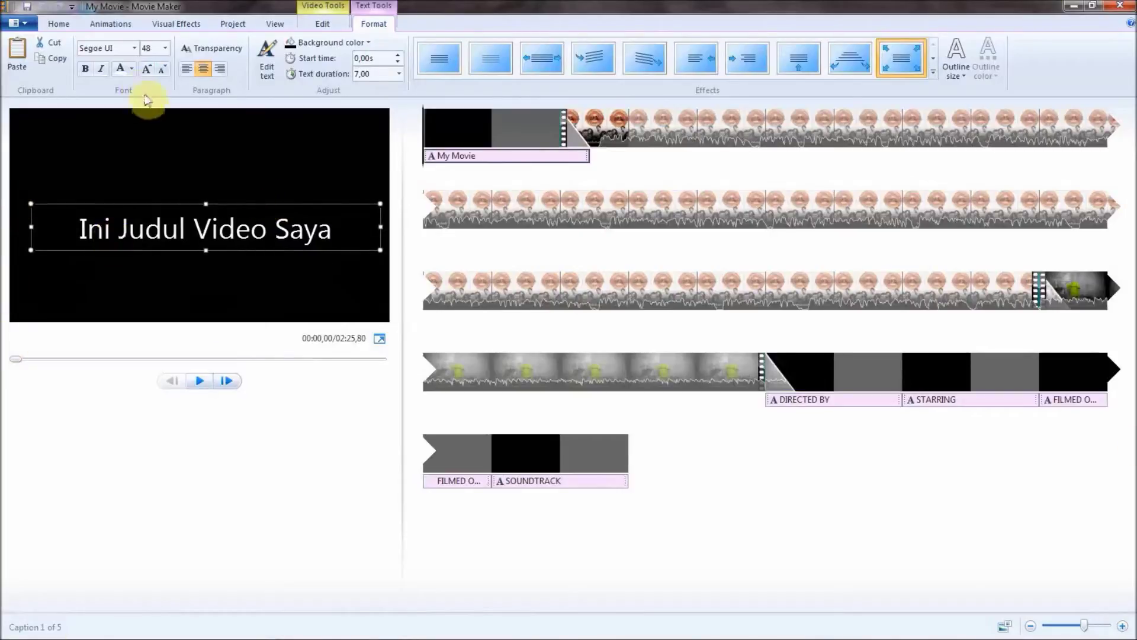
- Format the opening title as bold yellow text at size 72 and reposition its text box around the frame's centre
click(86, 70)
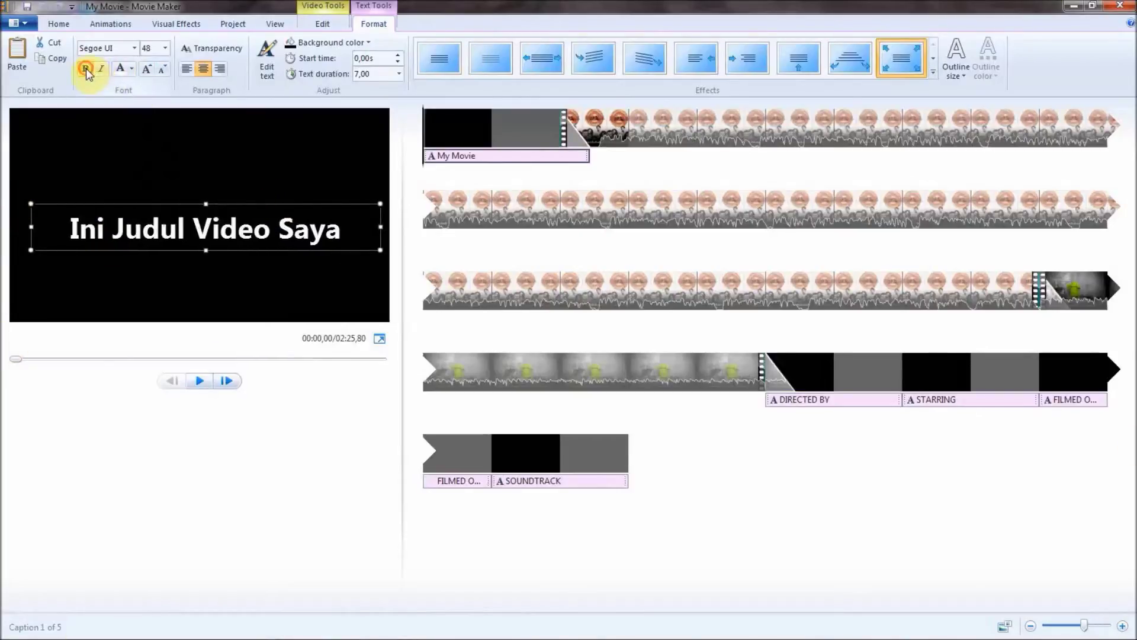
click(131, 70)
click(132, 128)
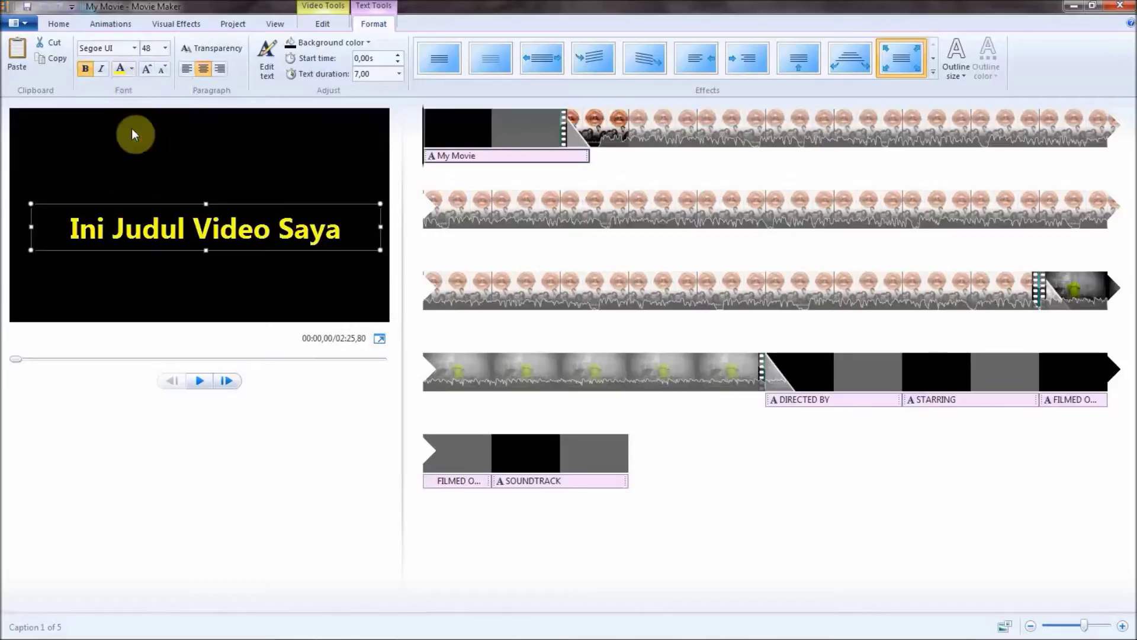
click(141, 70)
drag(221, 203, 217, 160)
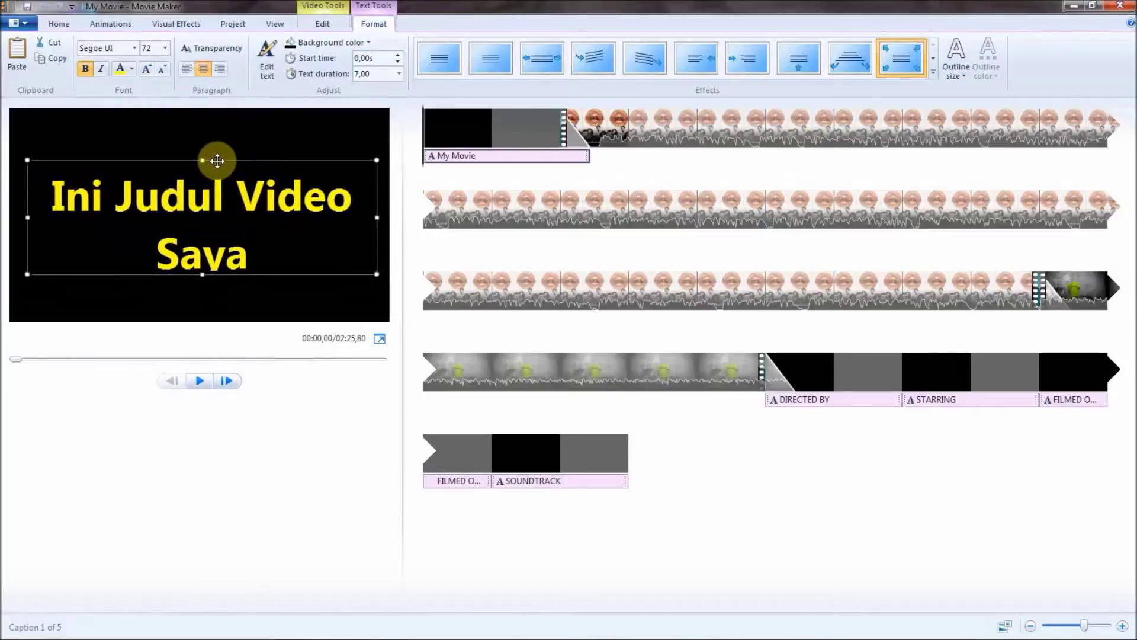
- Preview the formatted opening title and the closing credits from DIRECTED BY onward
click(197, 383)
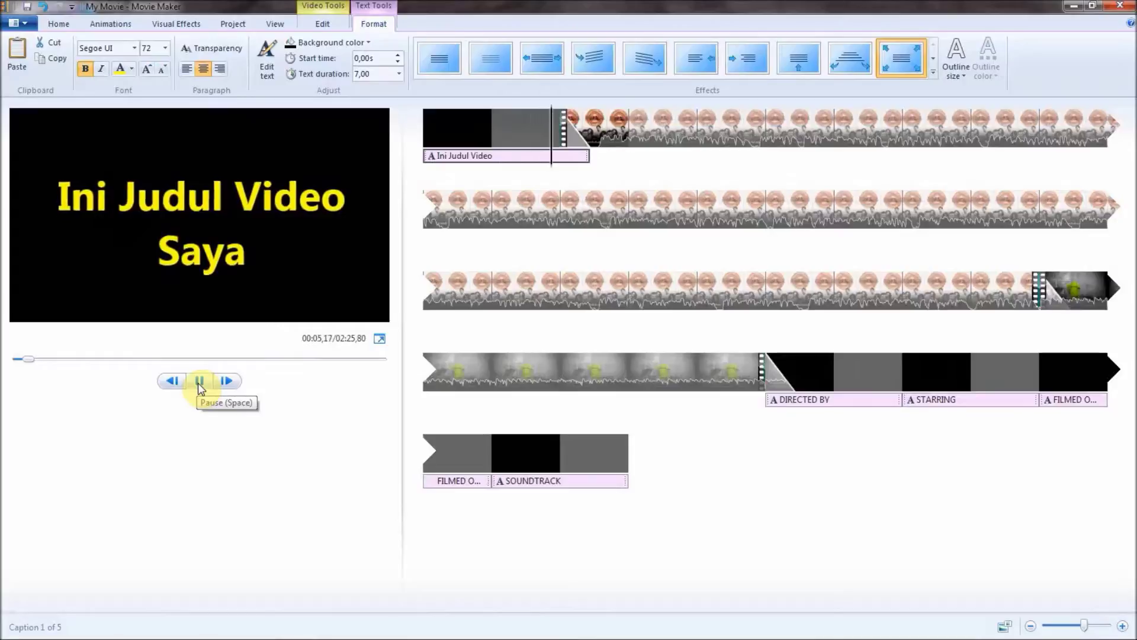
click(199, 383)
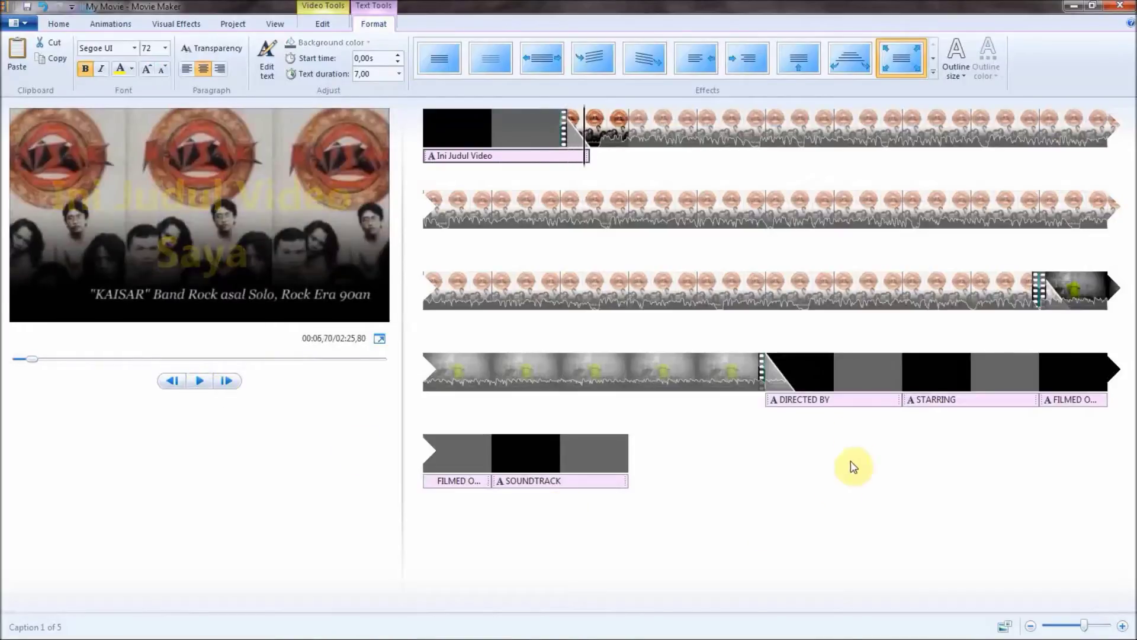
click(812, 380)
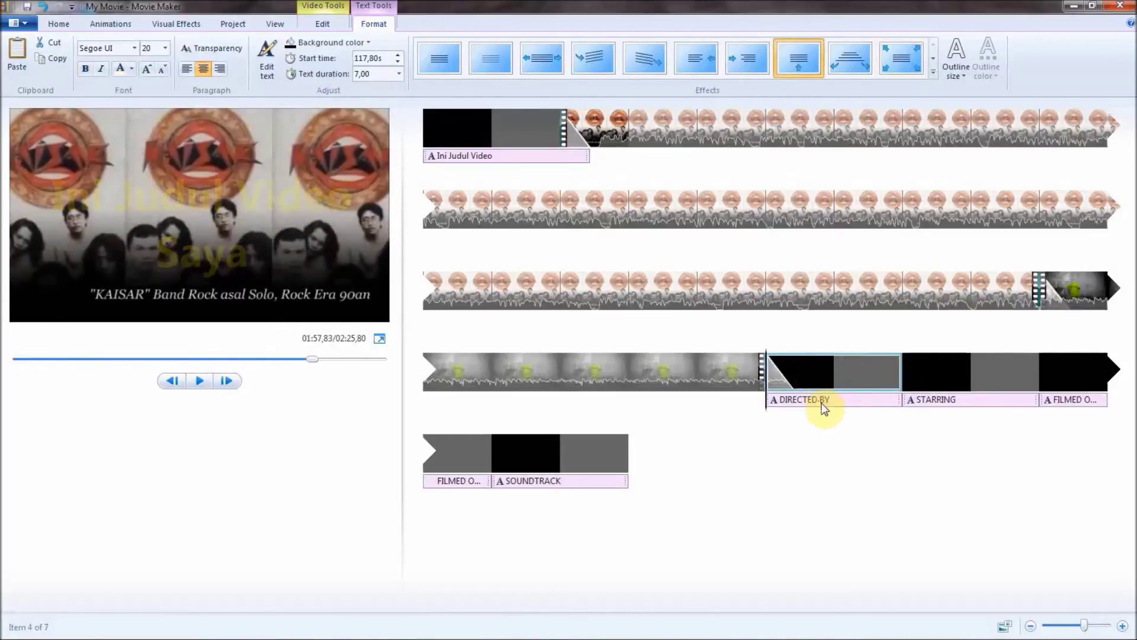
click(201, 382)
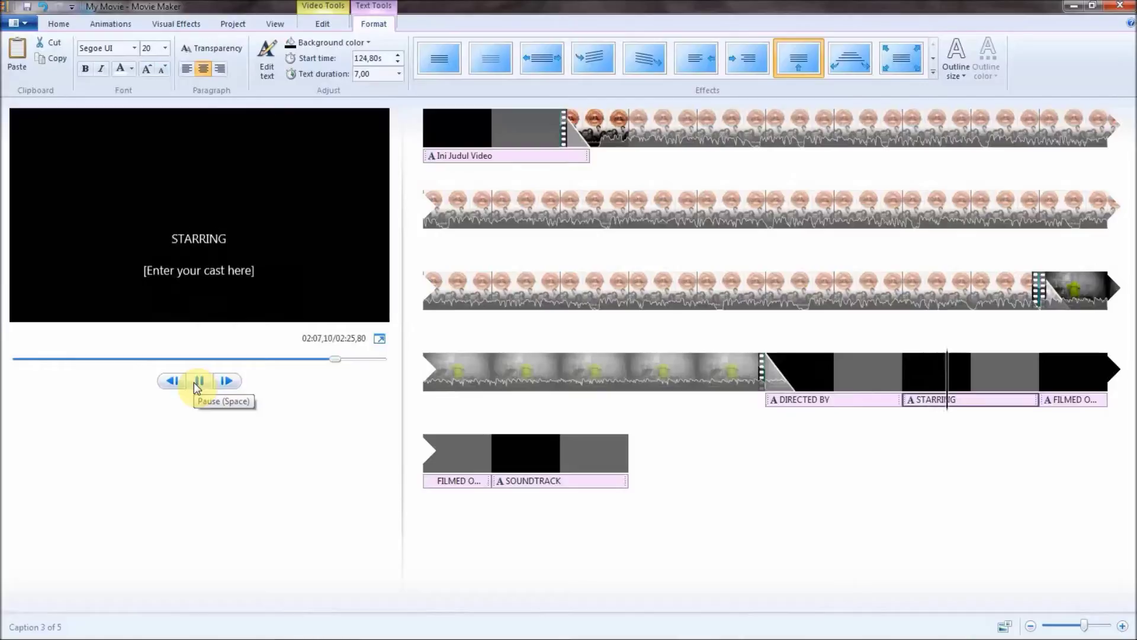
click(764, 373)
- Delete the SOUNDTRACK and FILMED ON LOCATION credits from the end of the timeline
click(571, 462)
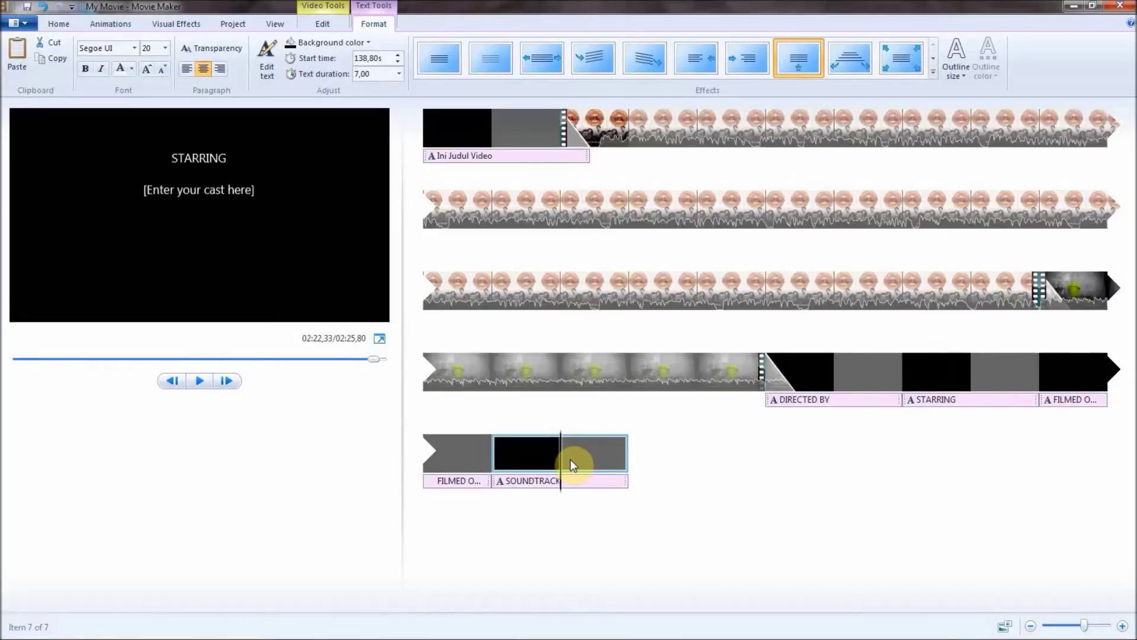
key(Delete)
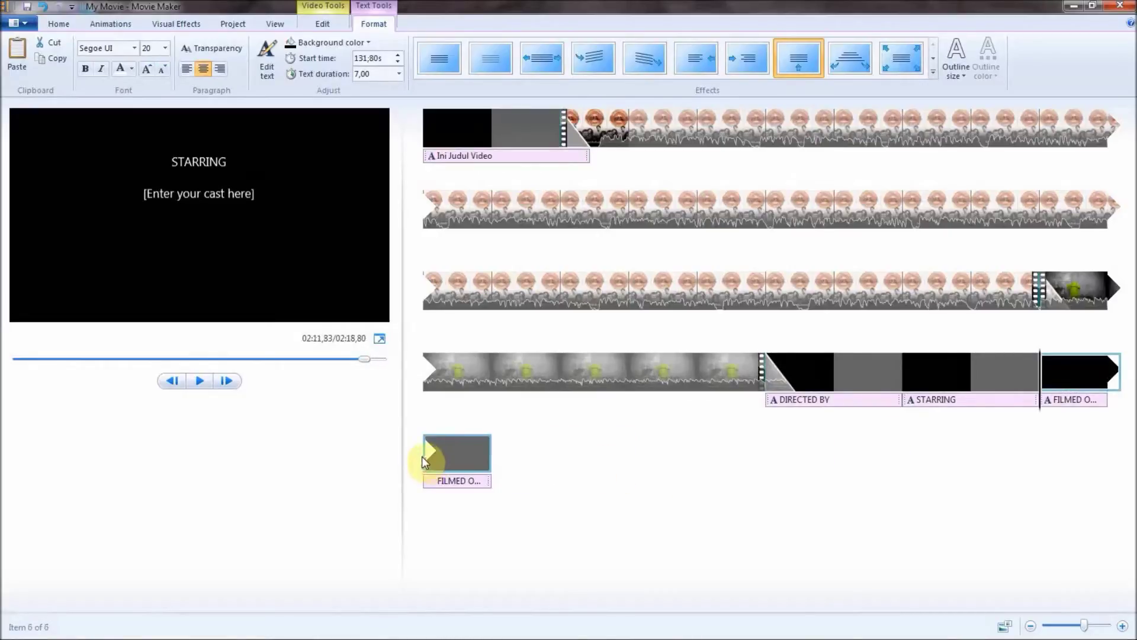
click(449, 453)
key(Delete)
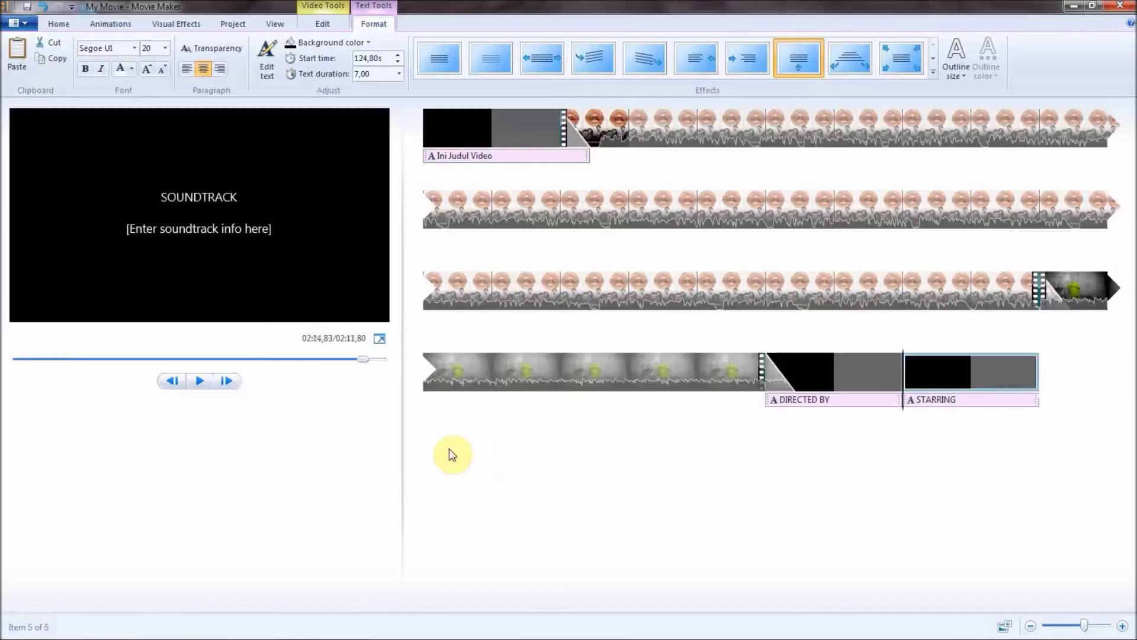
- Preview the end of the last video clip and its transition into the DIRECTED BY credit
click(699, 373)
click(196, 379)
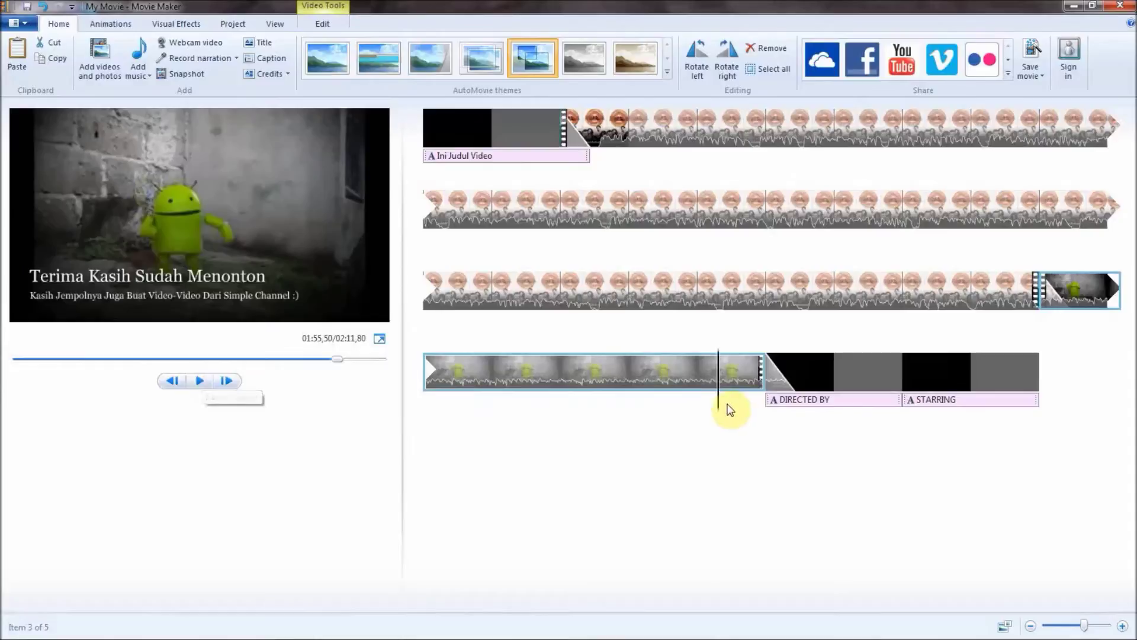
click(771, 408)
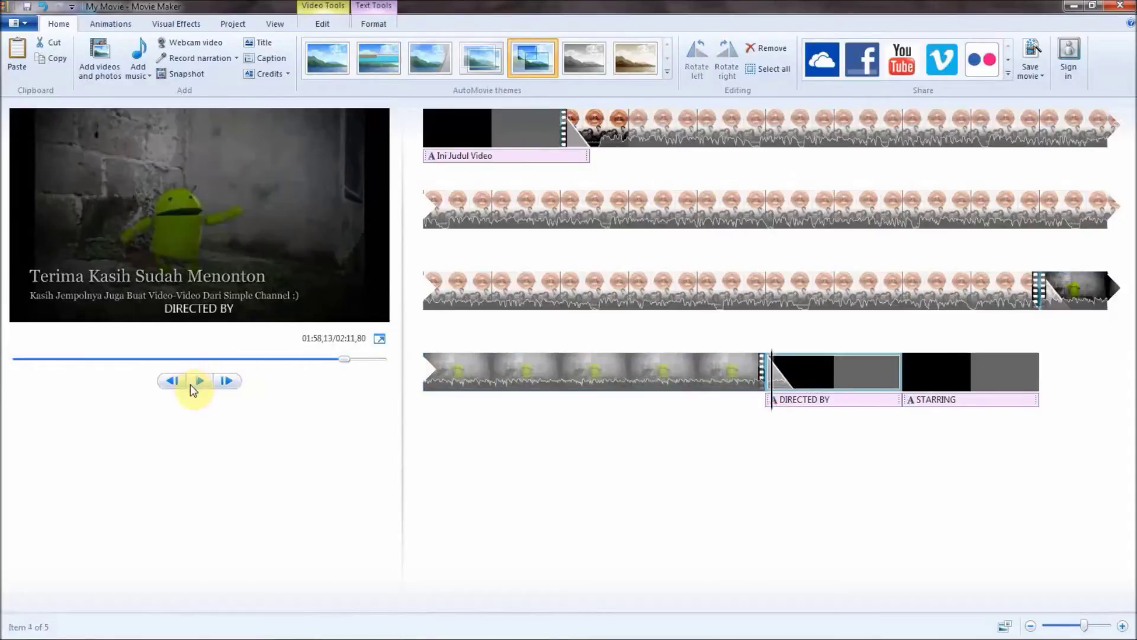
click(192, 384)
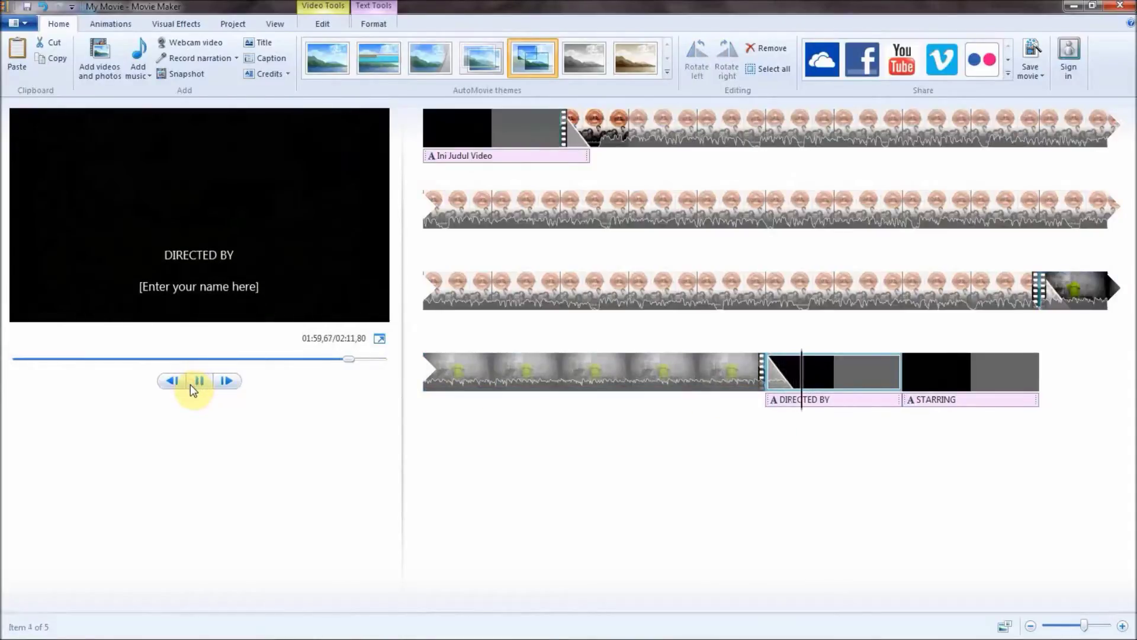
click(190, 385)
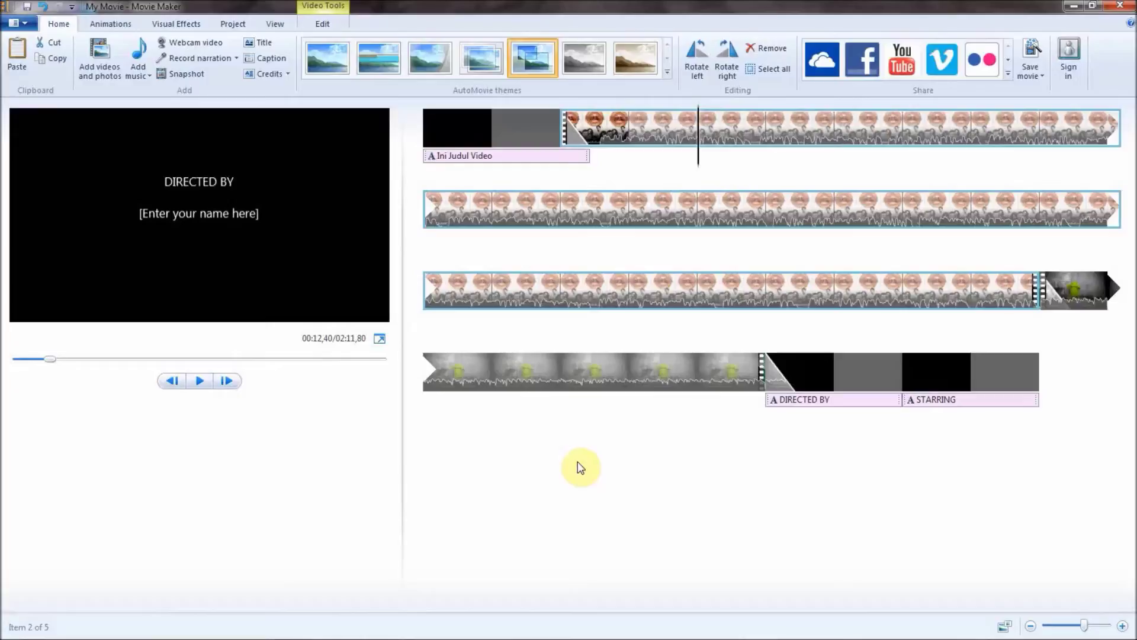
- Add a caption to the main video clip at 00:50,23
drag(700, 170, 903, 172)
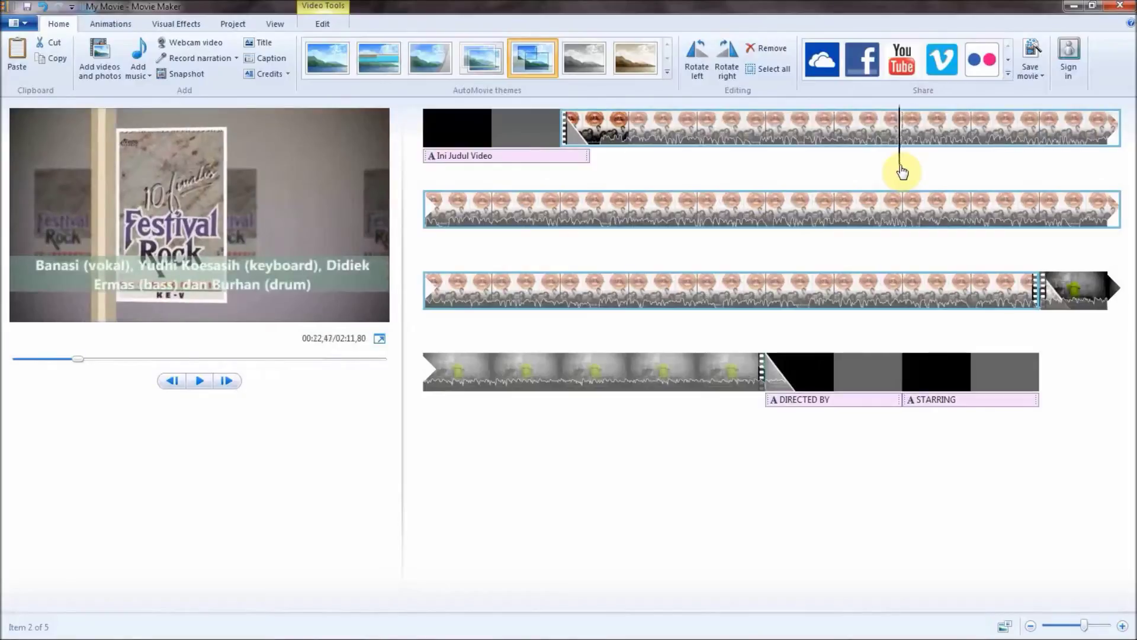
click(630, 237)
click(762, 253)
click(765, 253)
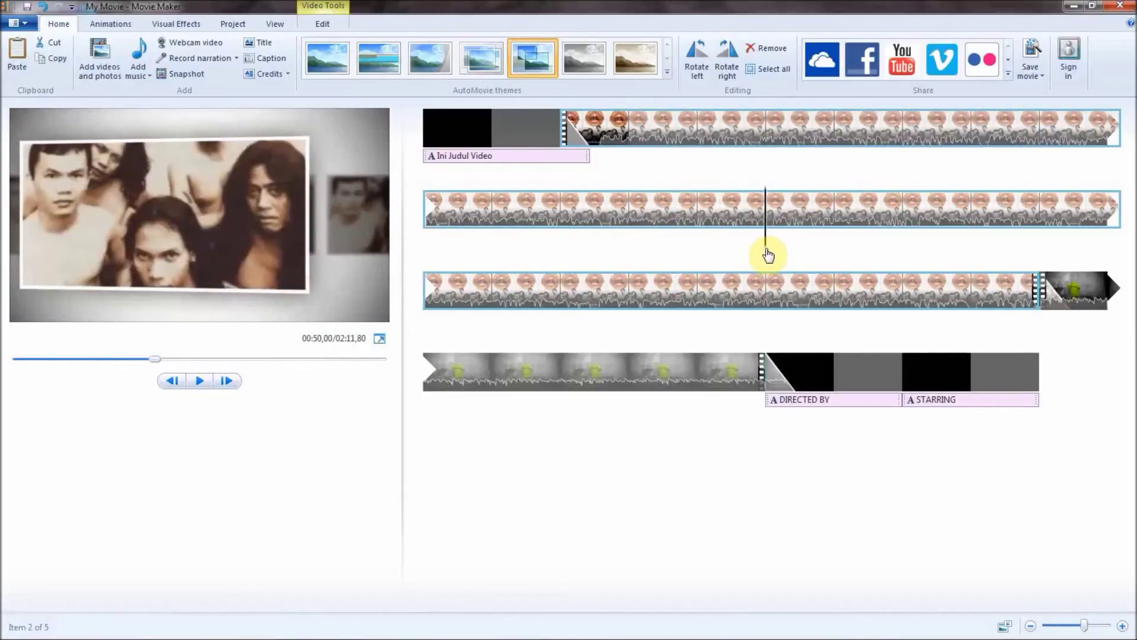
click(779, 255)
click(770, 255)
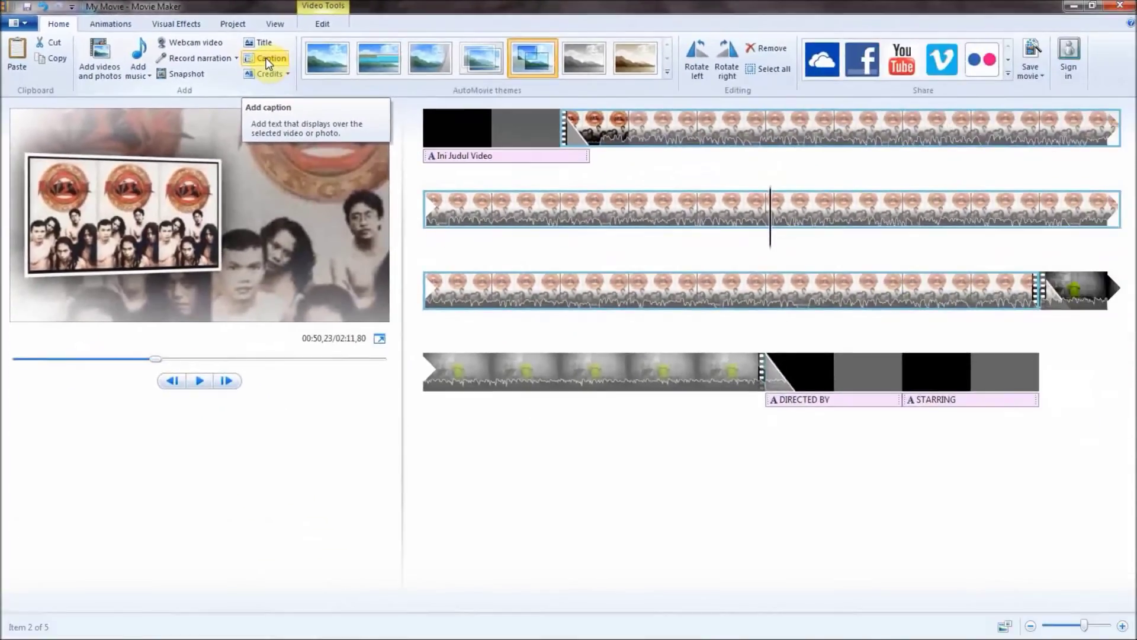
click(267, 59)
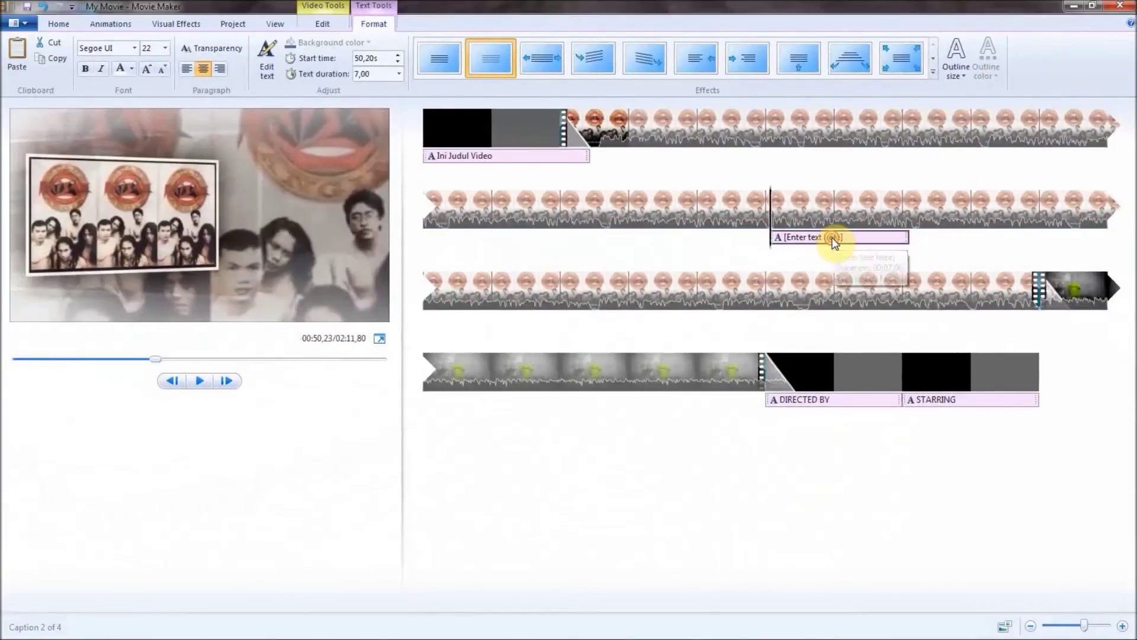
- Replace the new caption's placeholder text with "Ini Adalah Text Caption Yang Ingin Saya Gunakan"
click(834, 240)
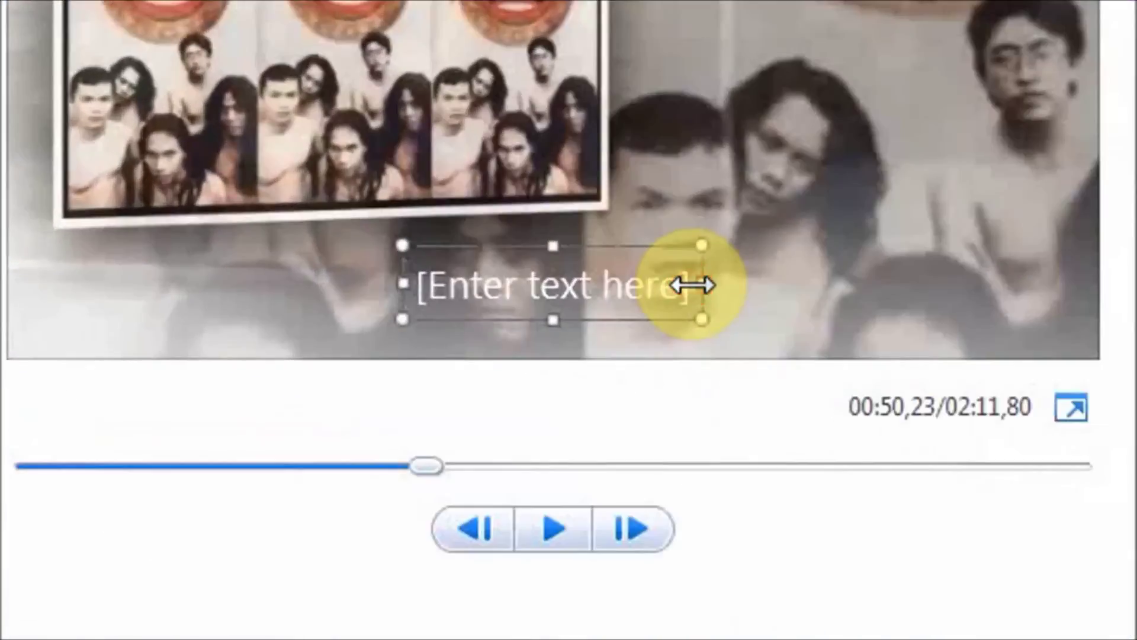
drag(689, 284, 394, 258)
key(BackSpace)
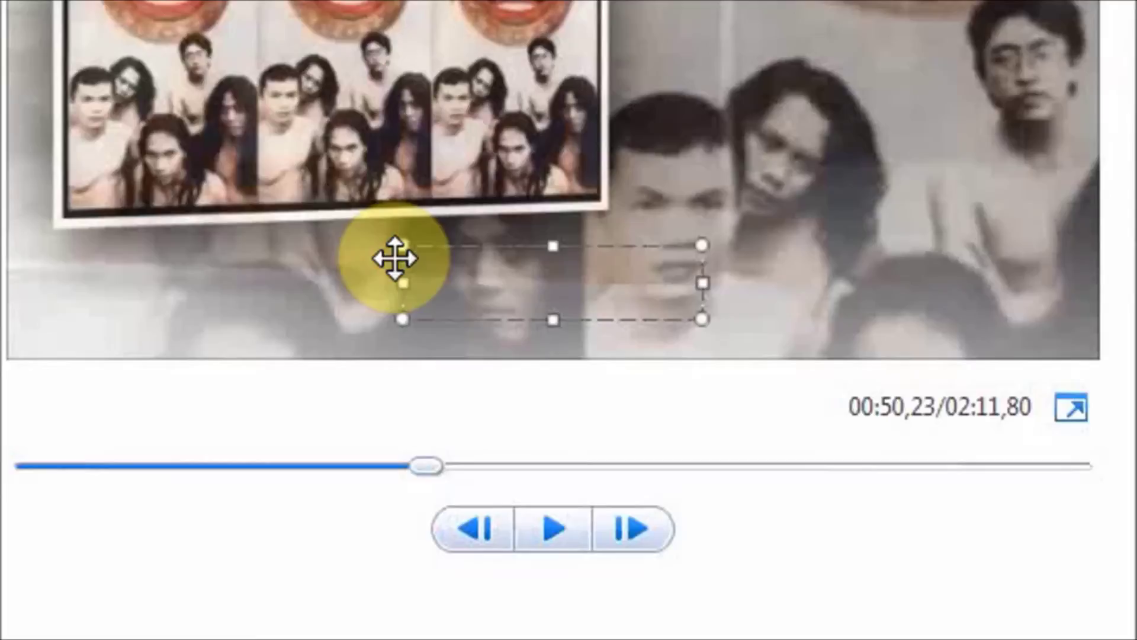
text(Ini Adala)
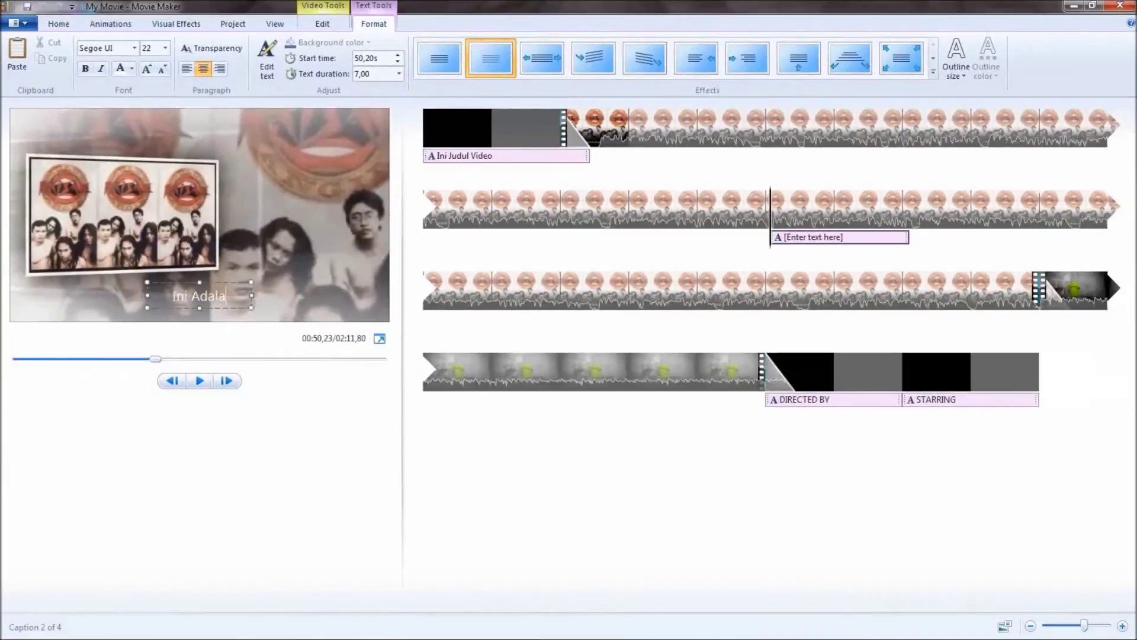
text(h Text)
key(Return)
text(Capt)
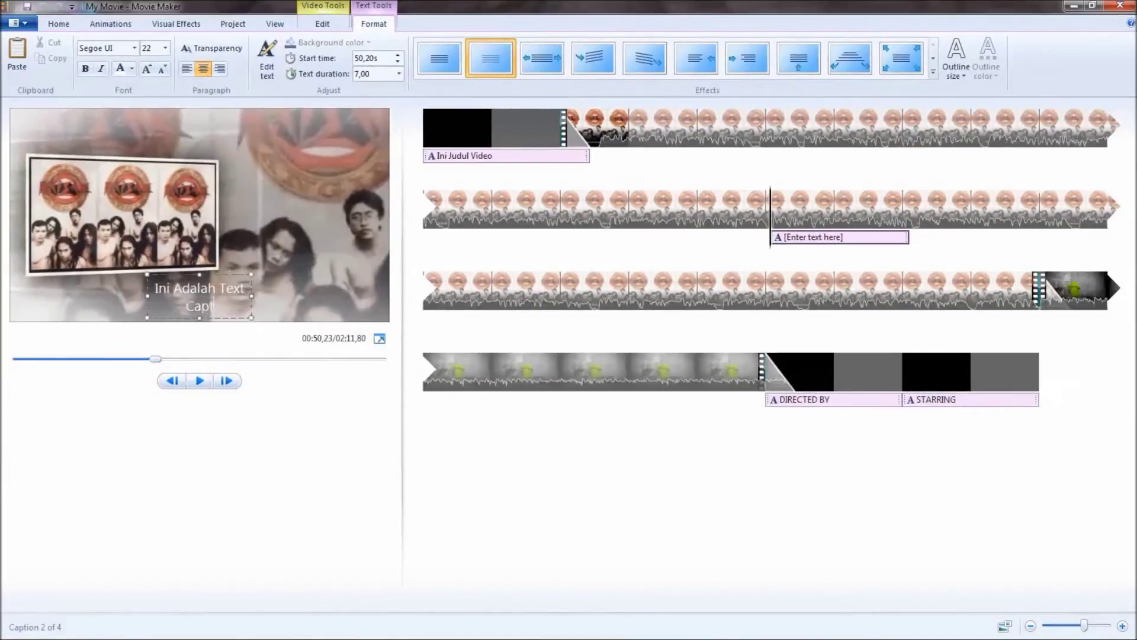
text(ion Yang Ingin Saya G)
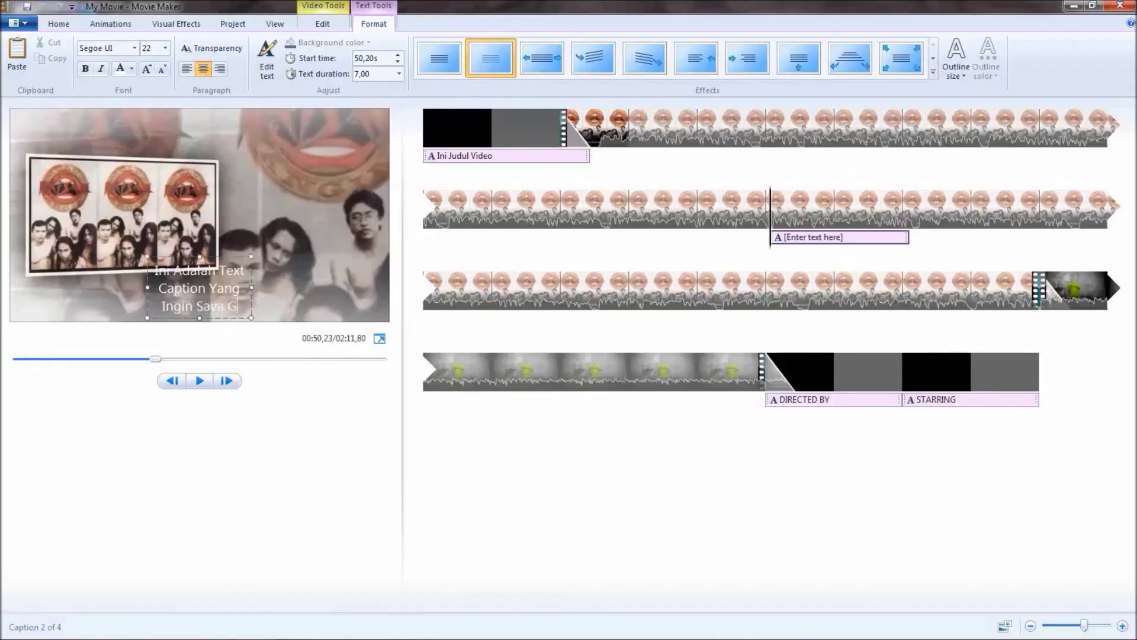
text(unakan)
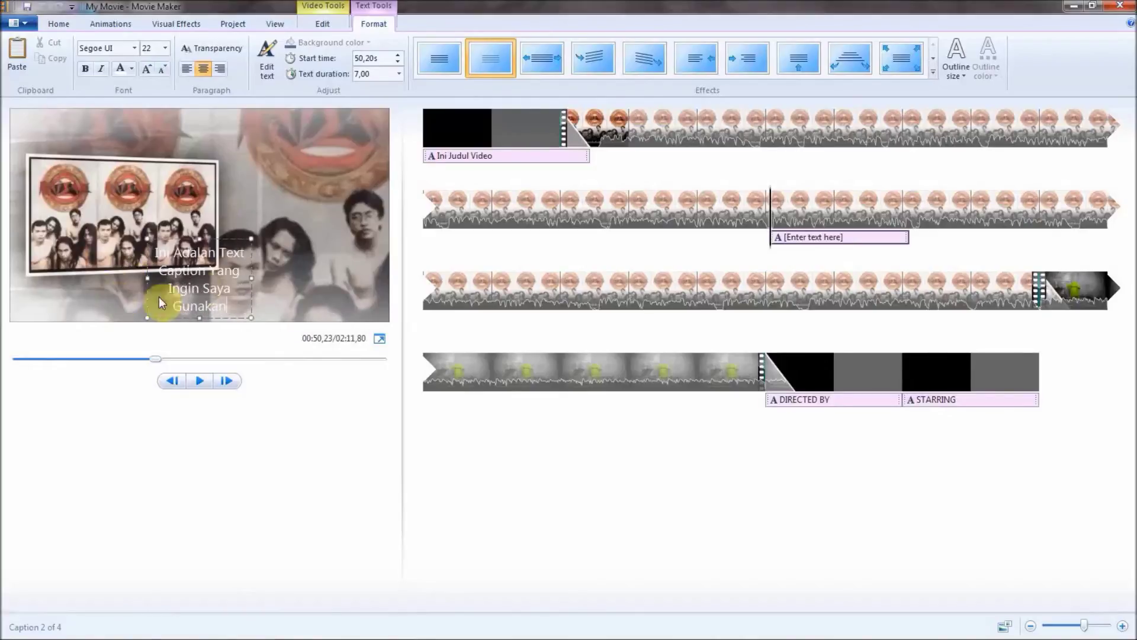
- Widen the caption's text box on both sides so the text fits one line, and place it near the frame's lower edge
drag(252, 278, 380, 289)
drag(148, 259, 15, 253)
click(372, 250)
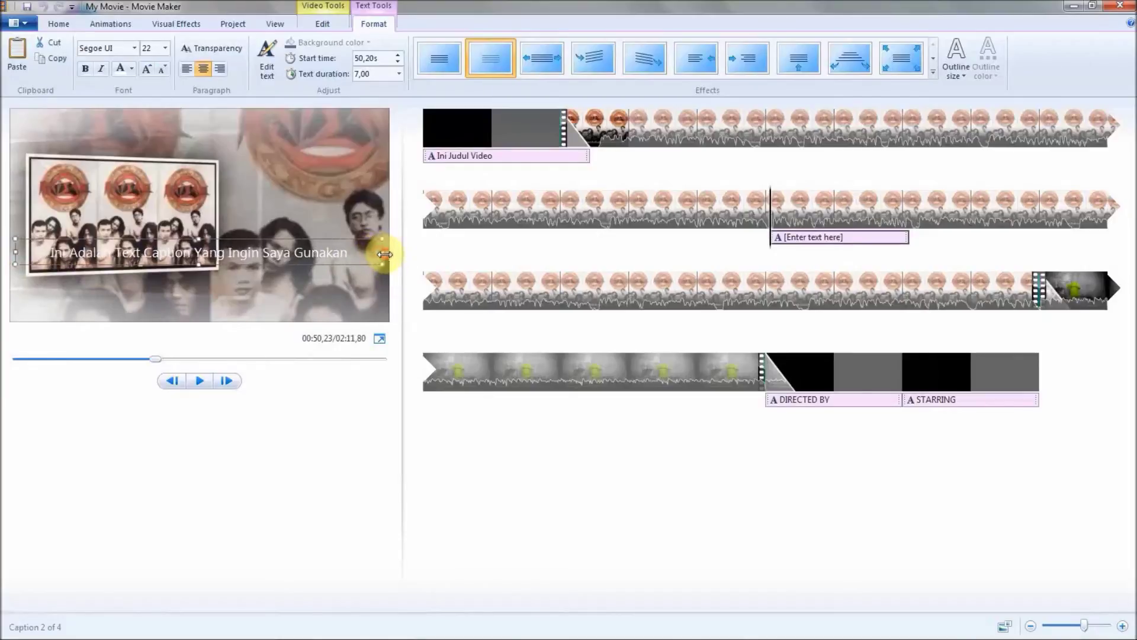
drag(320, 240, 318, 269)
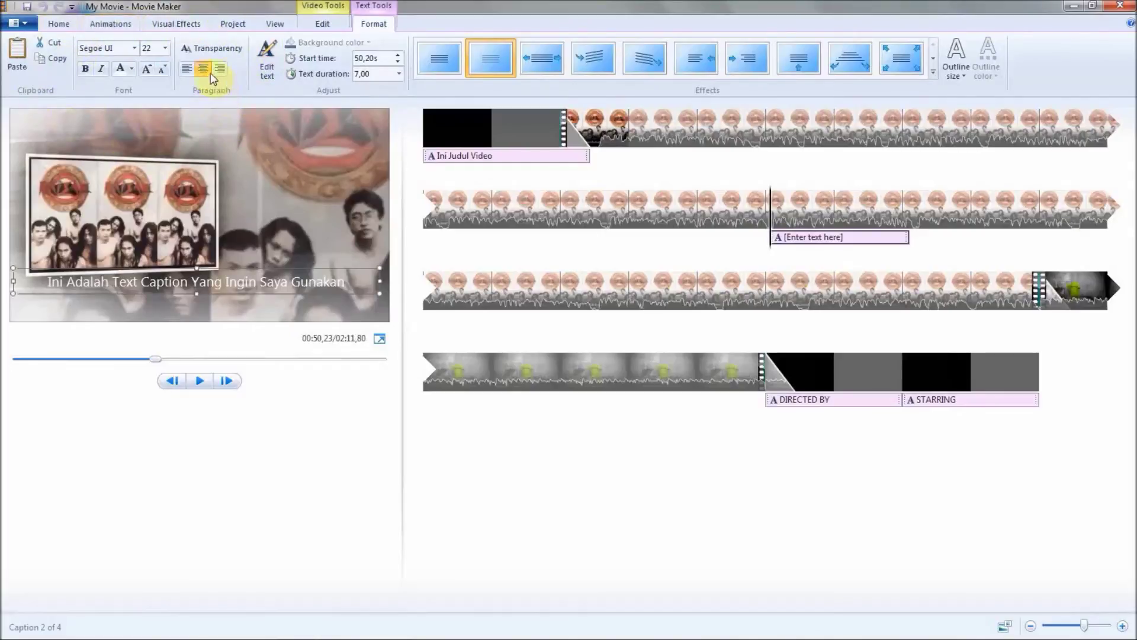
- Make the caption text bold and set its colour to Automatic black after trying yellow
click(86, 70)
click(131, 69)
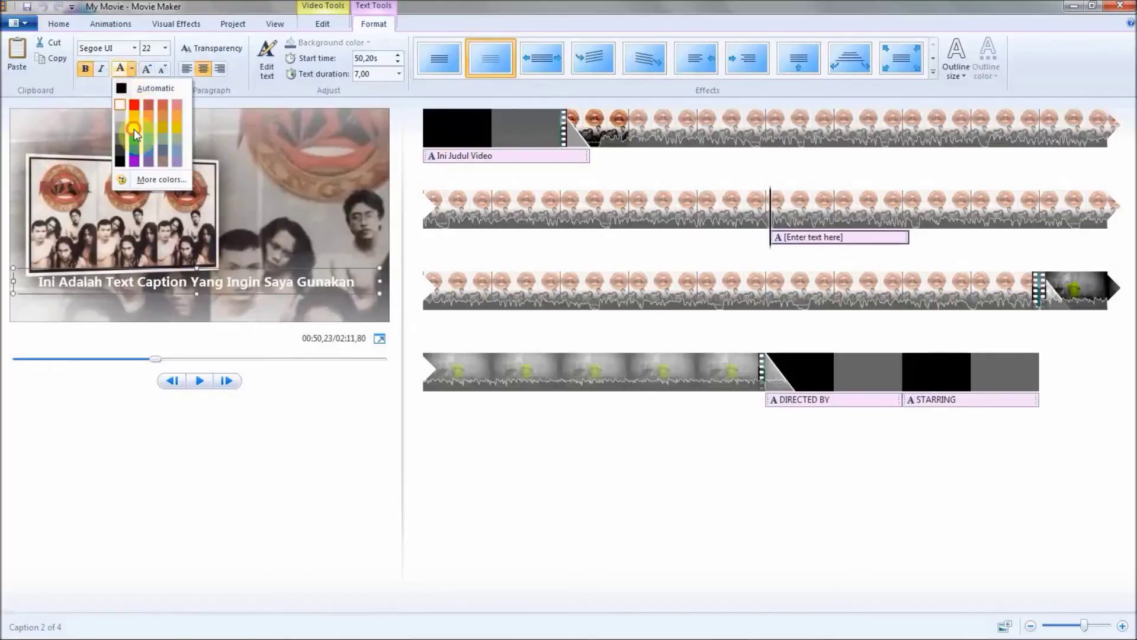
click(134, 129)
click(131, 70)
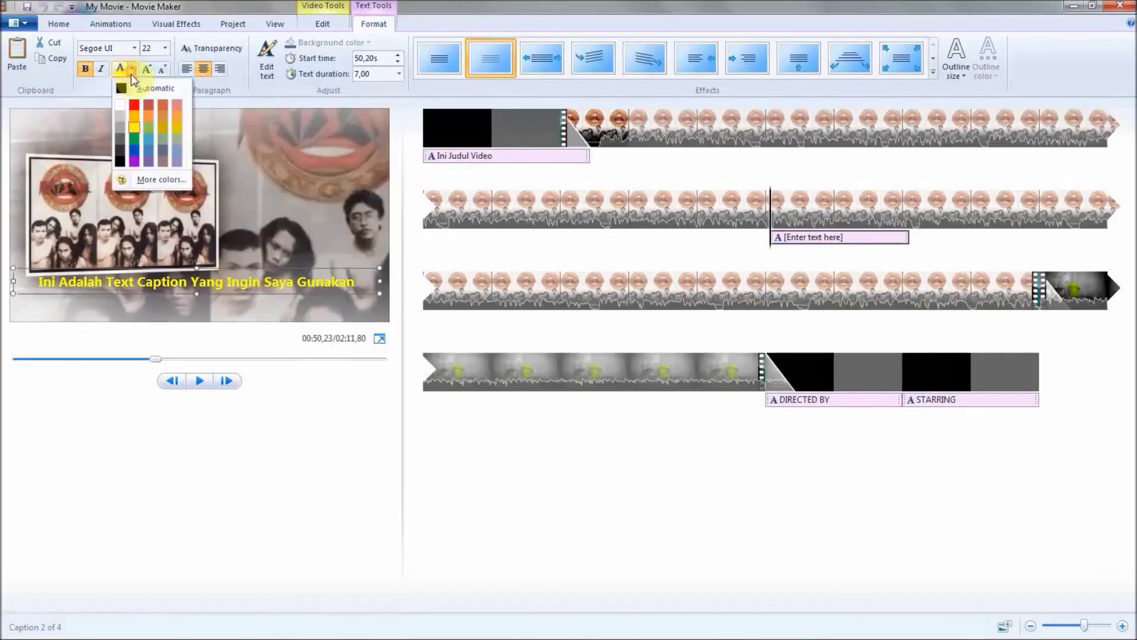
click(127, 86)
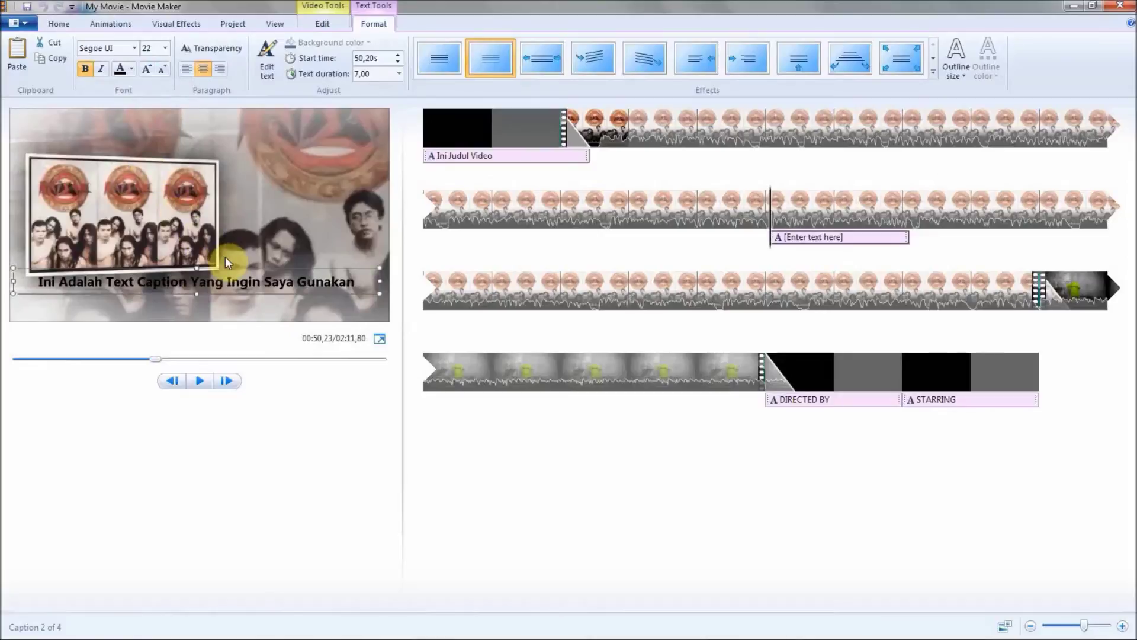
- Play back the caption over the video and return the playhead to the caption's start
click(204, 385)
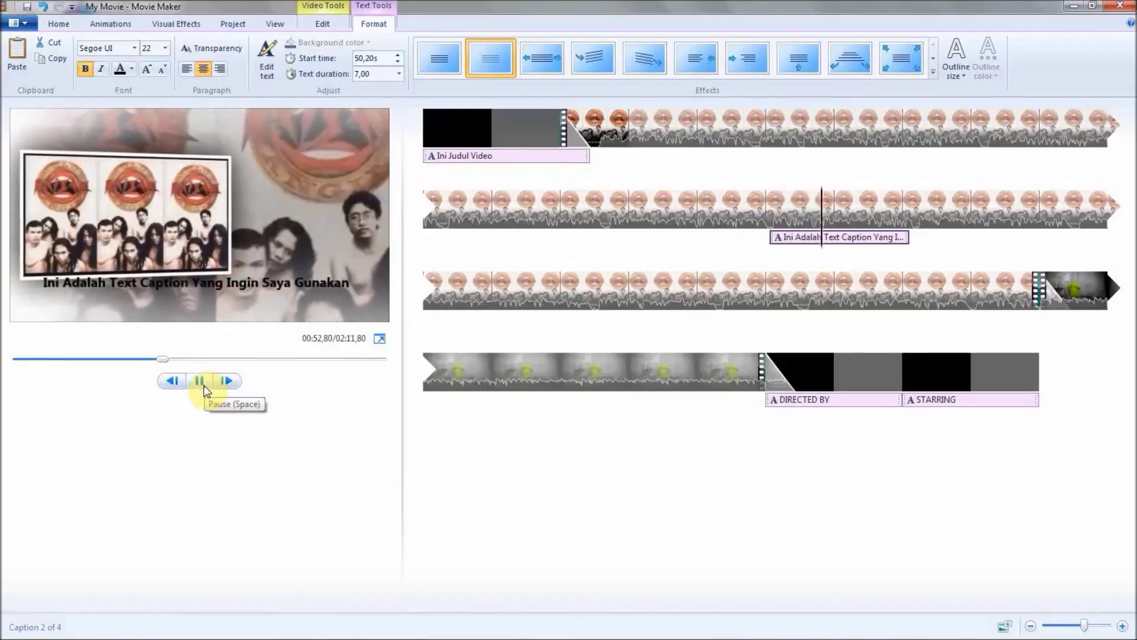
click(204, 386)
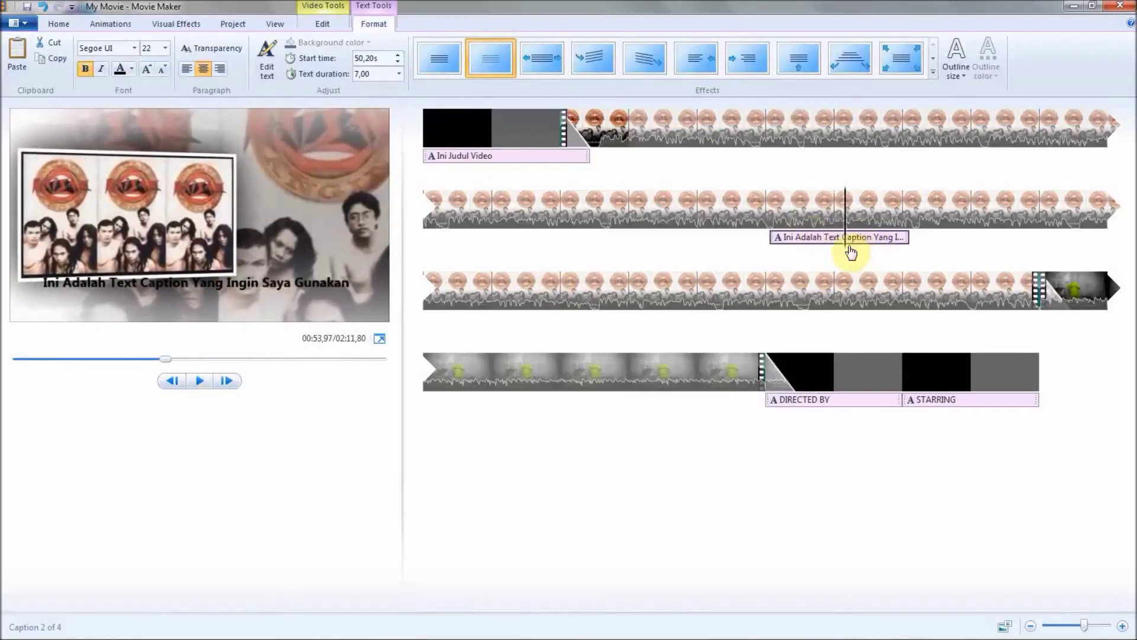
click(772, 238)
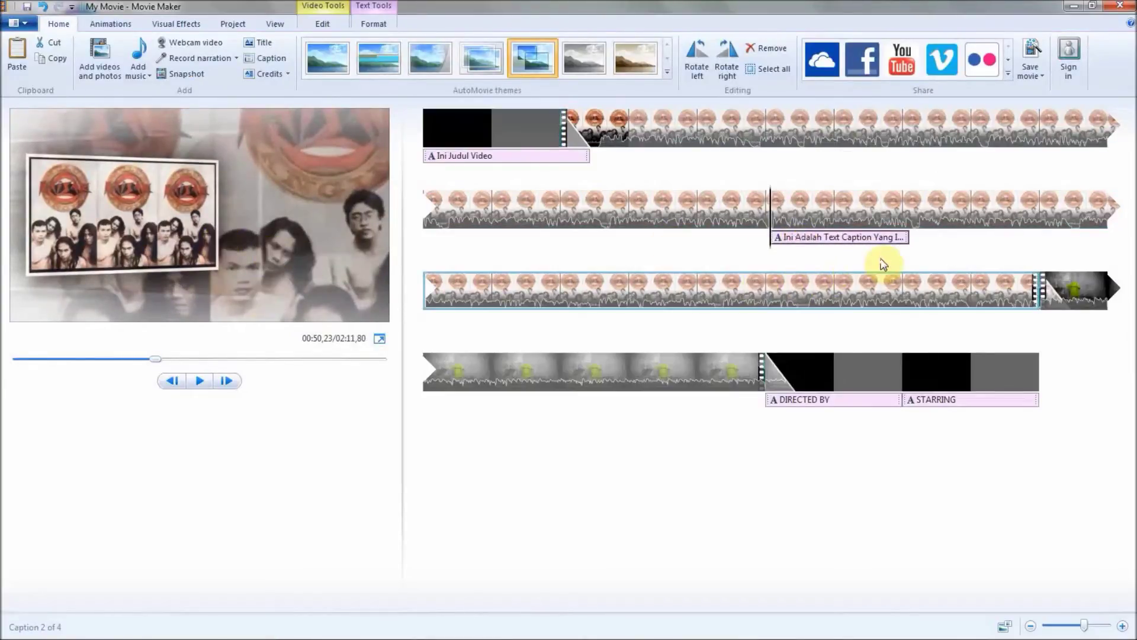
- Select the caption and preview the available text effects, including Contemporary - fade 3, without applying one
click(880, 243)
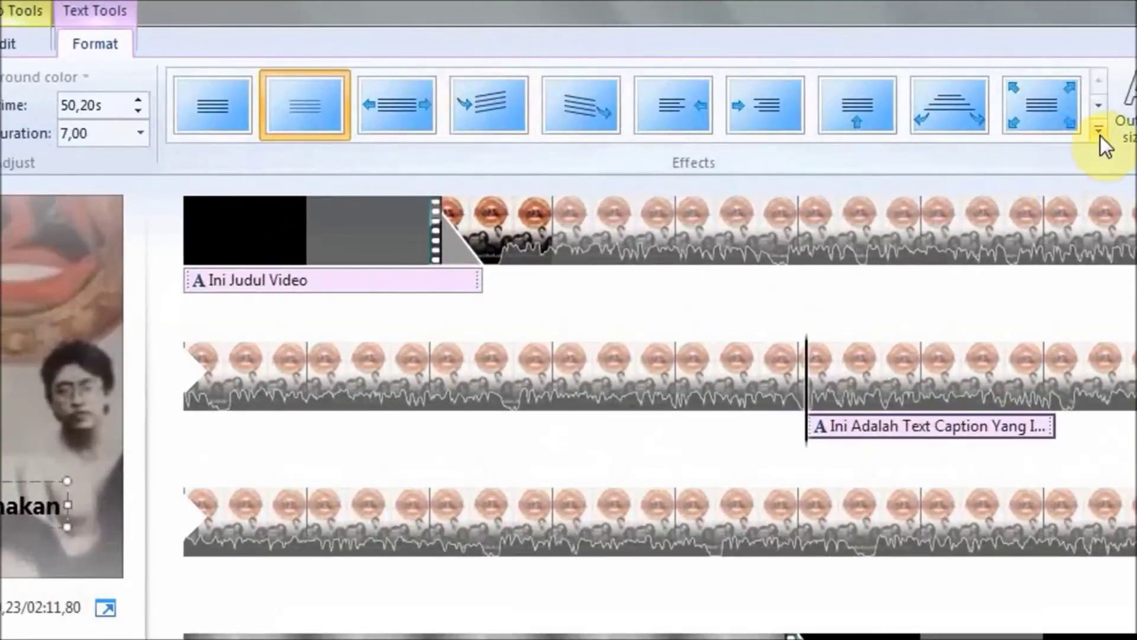
click(1099, 134)
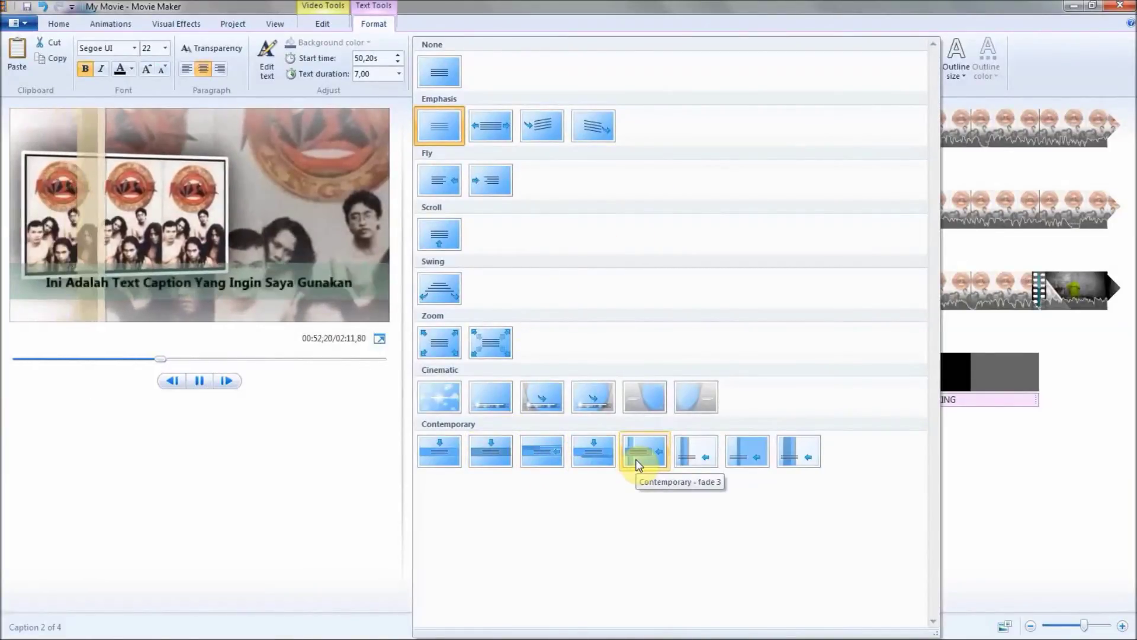
key(Escape)
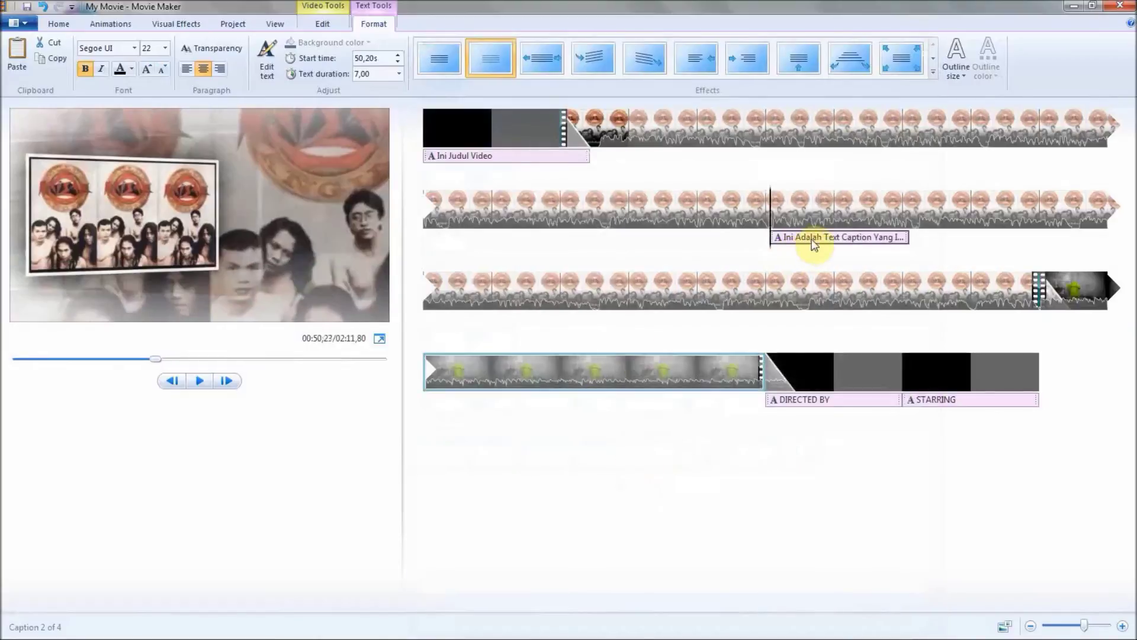
- Play back the caption over the video to check its Contemporary - fade 3 effect, and pause once the text shows
click(199, 386)
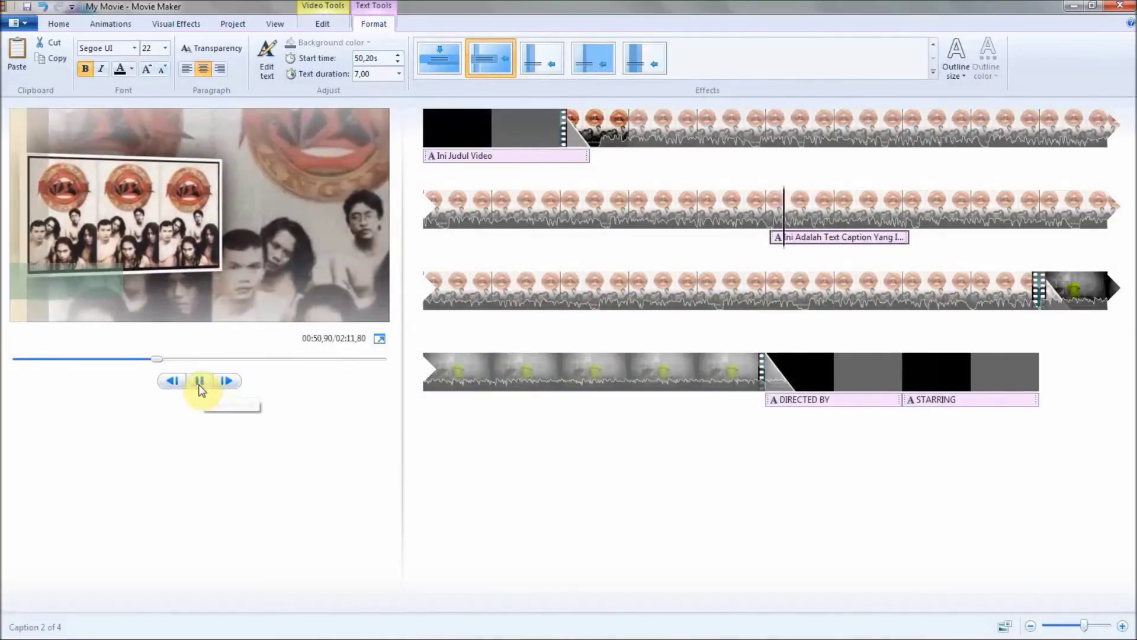
click(199, 386)
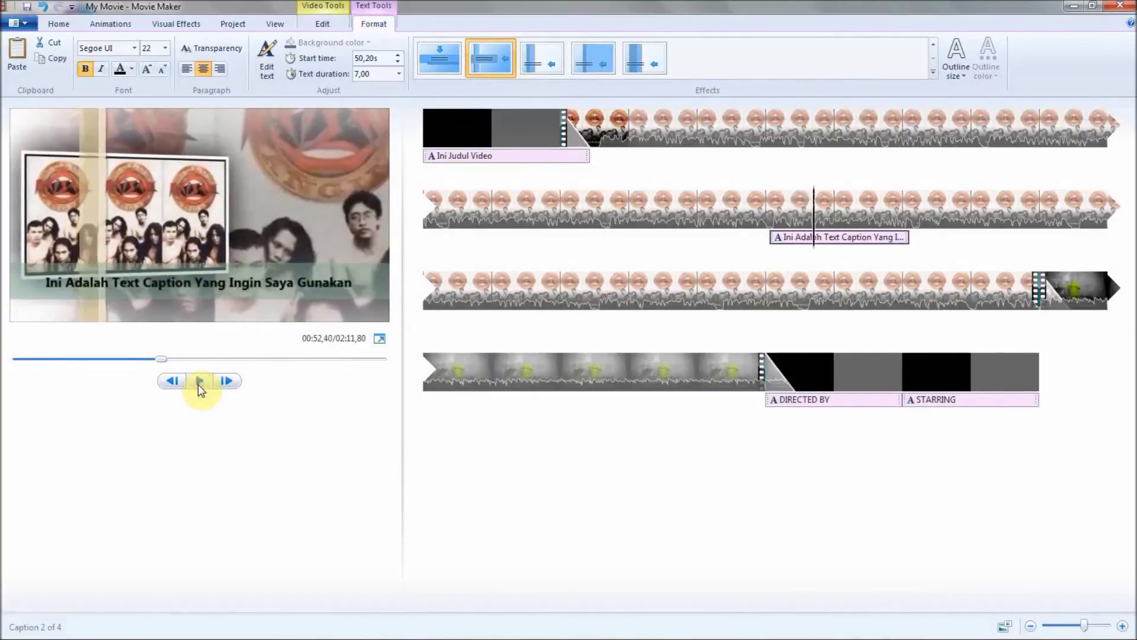
- Change the caption's text effect to Swing and play it back from just before the caption's start
click(933, 72)
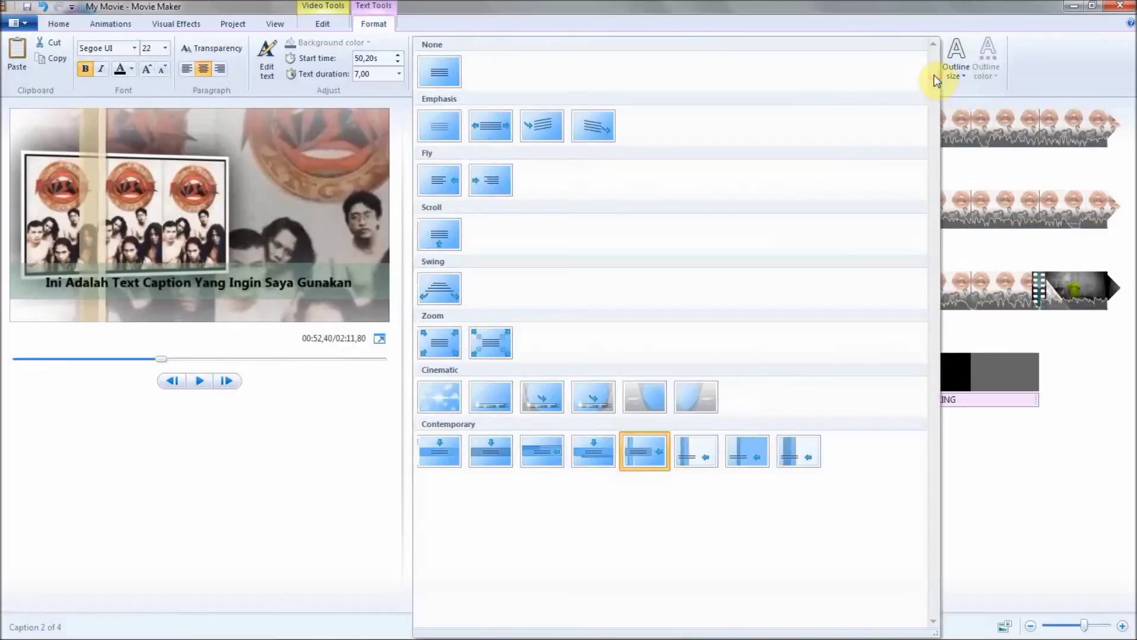
click(439, 291)
drag(818, 249, 762, 239)
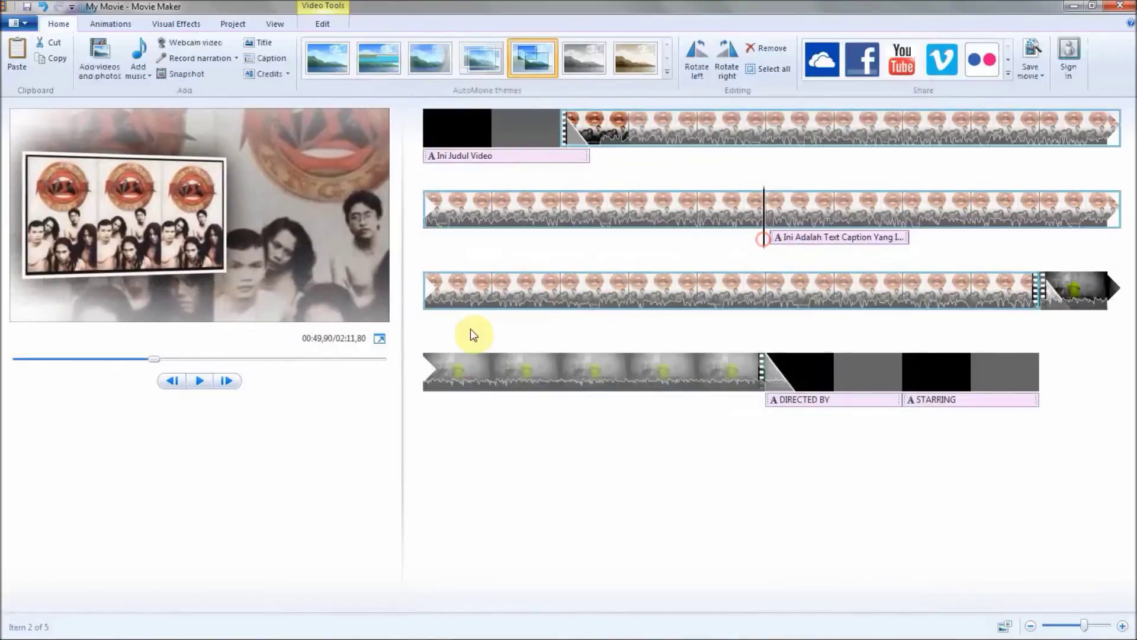
click(199, 380)
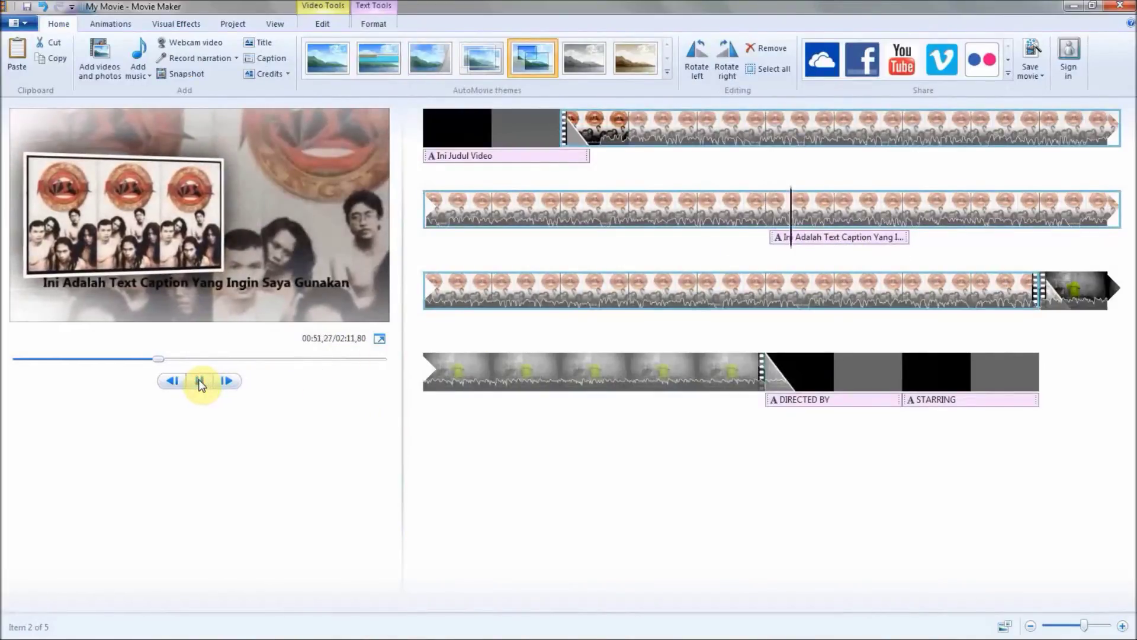
click(200, 381)
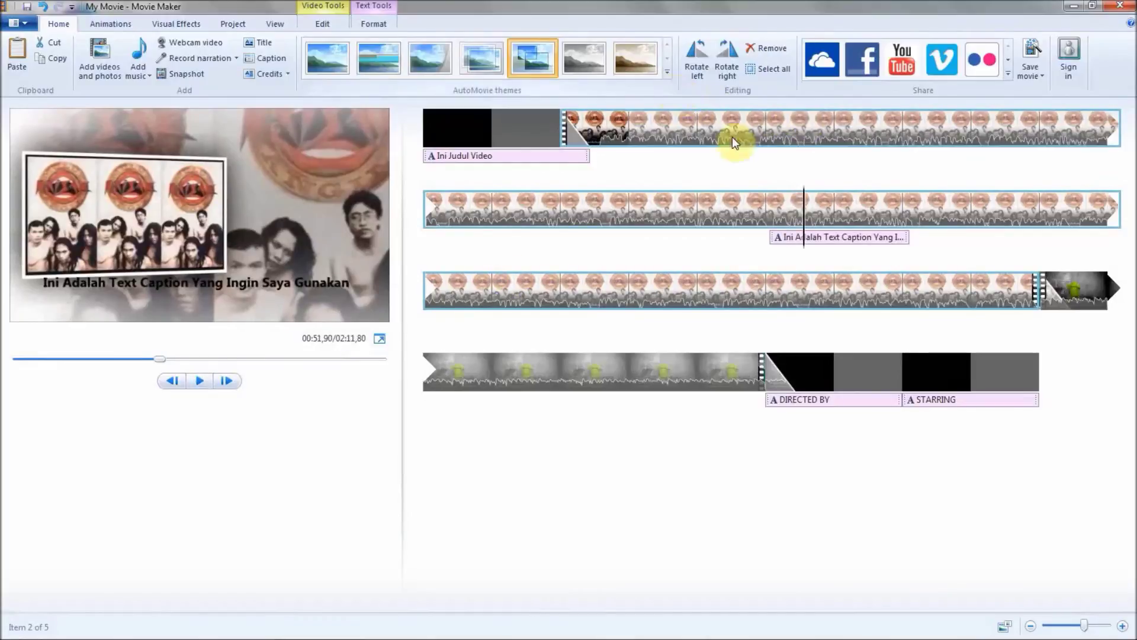
- Reselect the caption, set its text effect to Contemporary - fade 3, and play it back
click(822, 237)
click(374, 24)
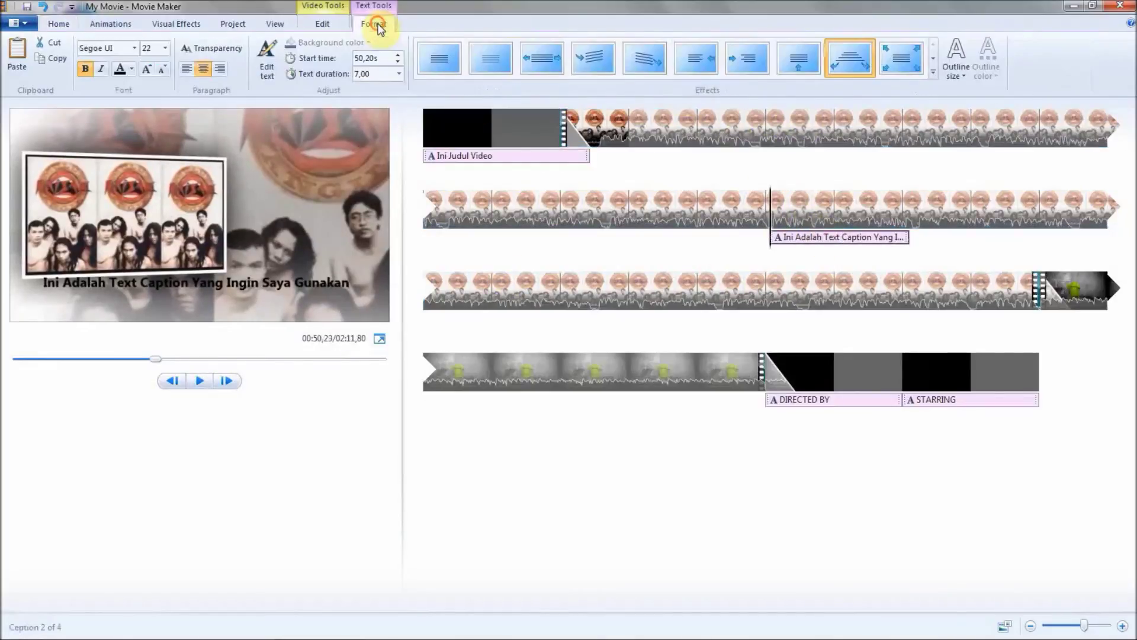
click(933, 74)
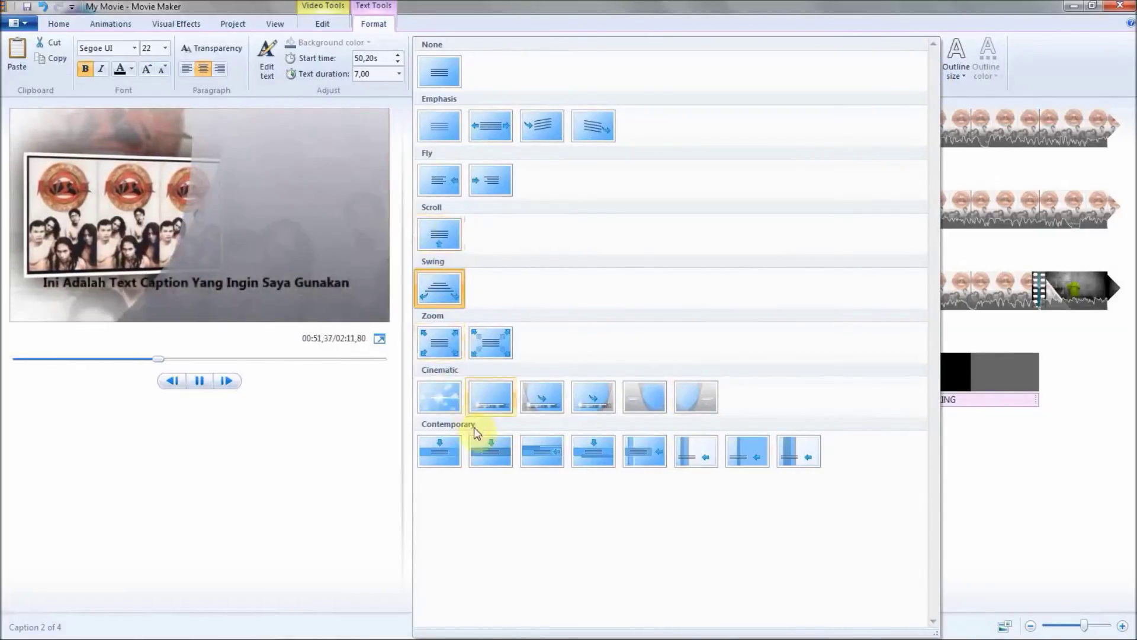
click(644, 458)
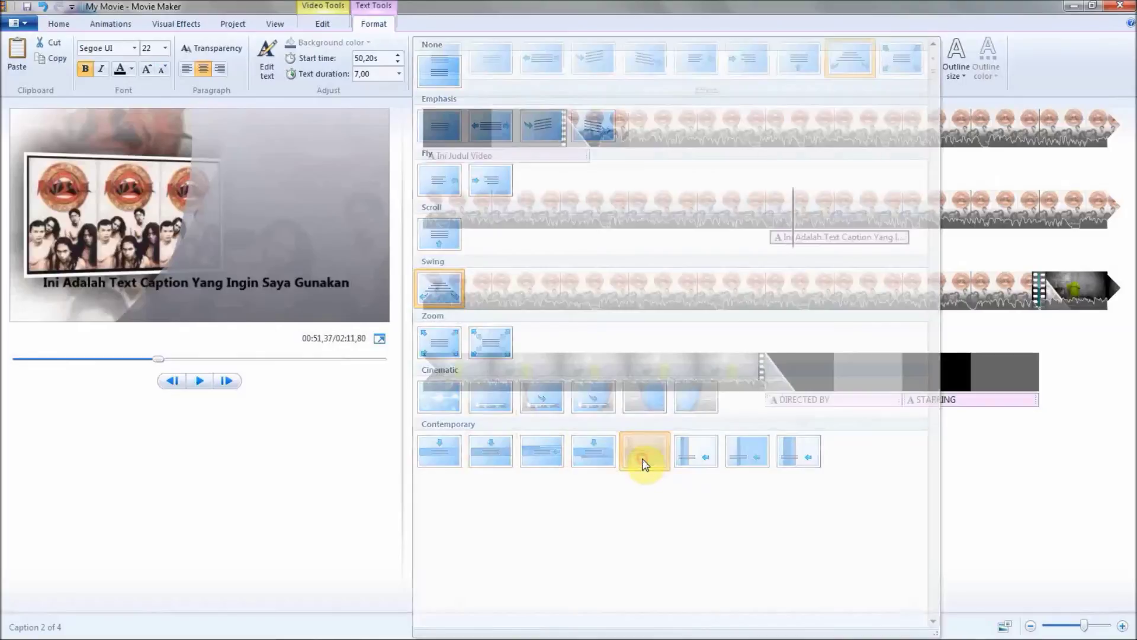
click(199, 381)
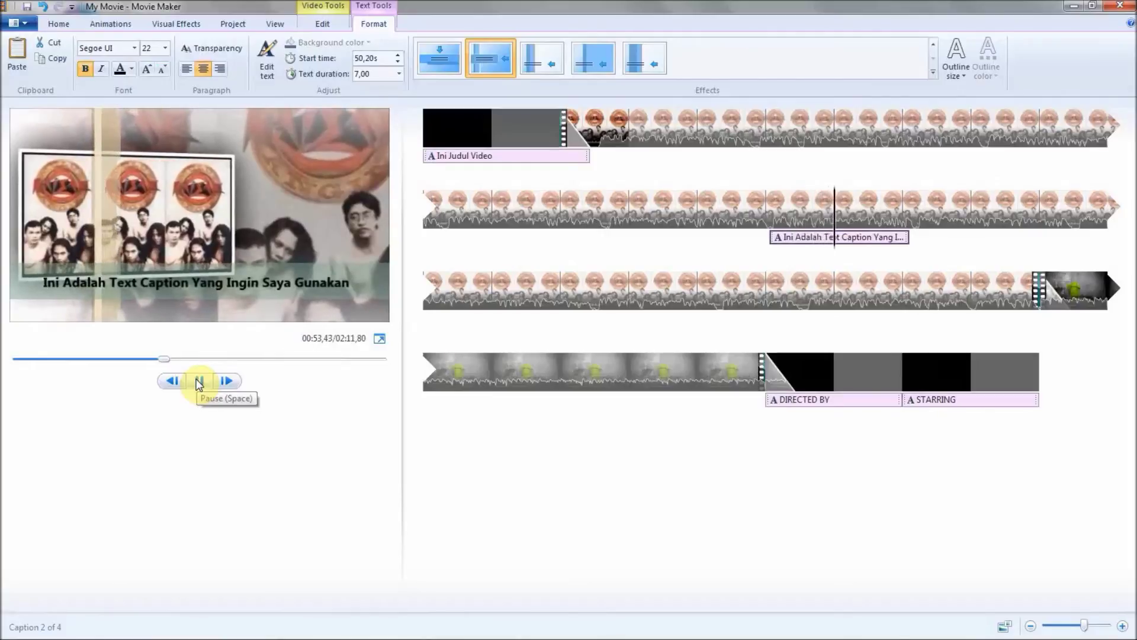
click(199, 381)
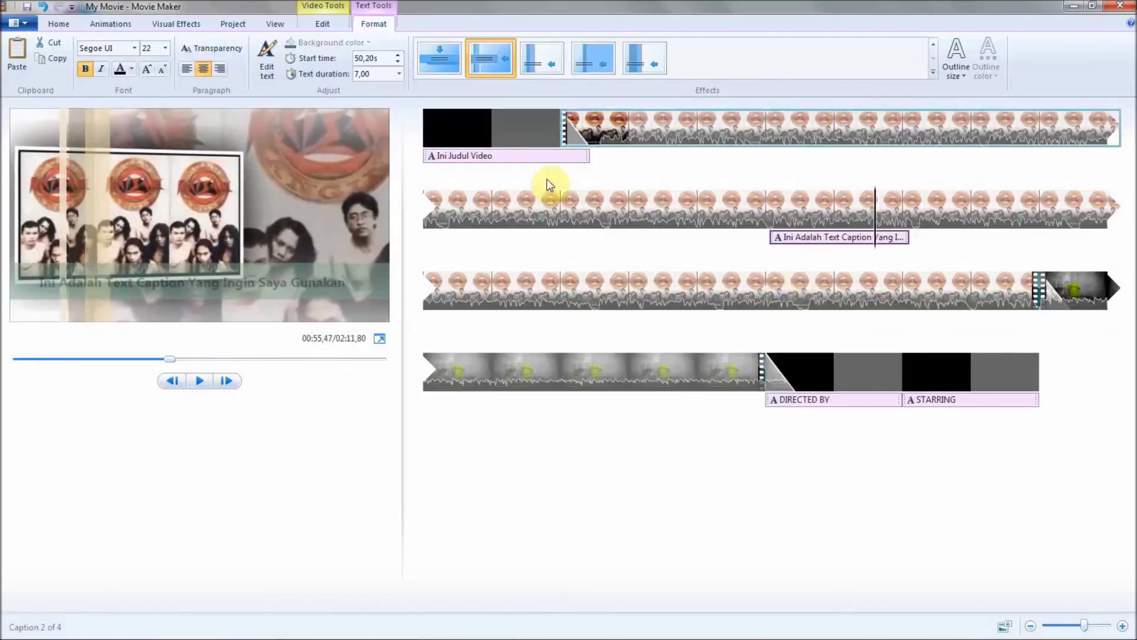
- Select the caption, set its text outline size to Medium, and play back the result
click(786, 245)
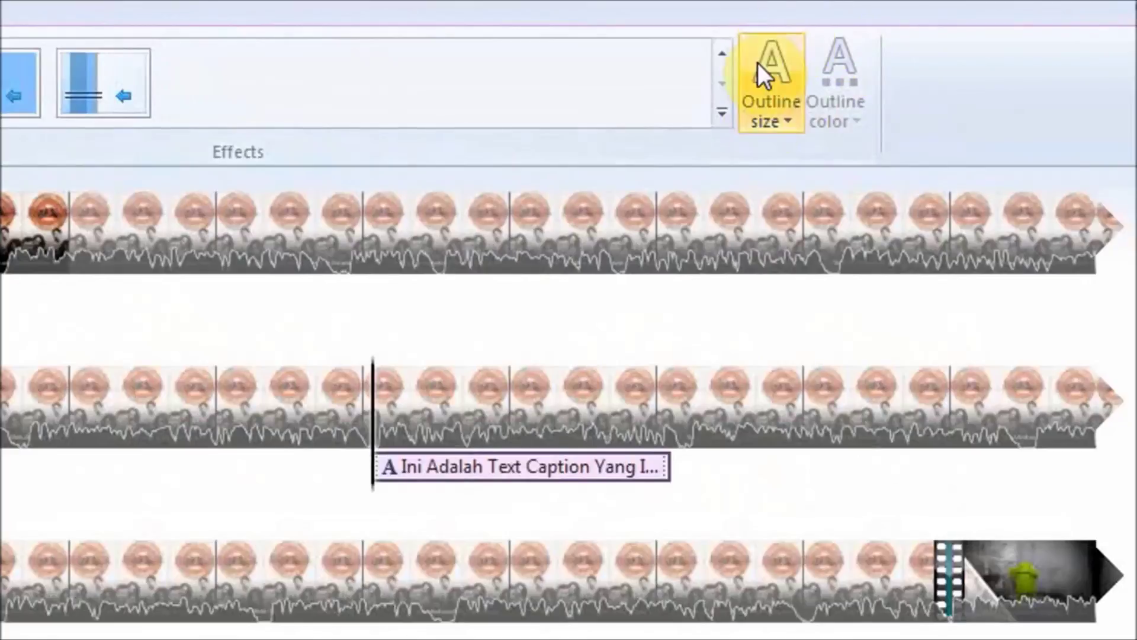
click(787, 121)
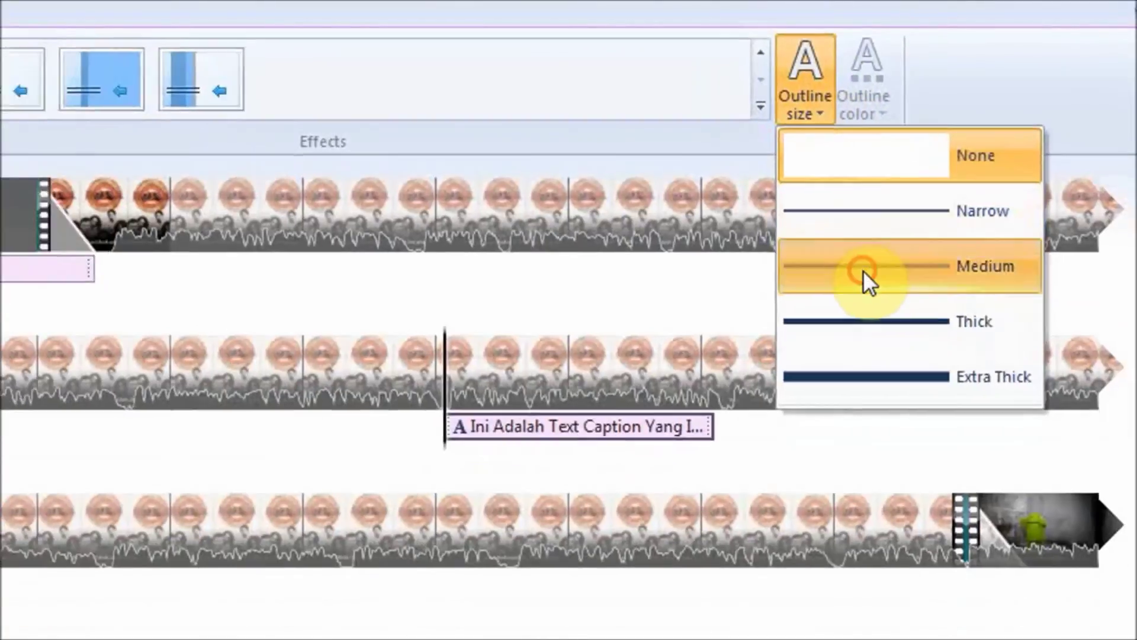
click(836, 293)
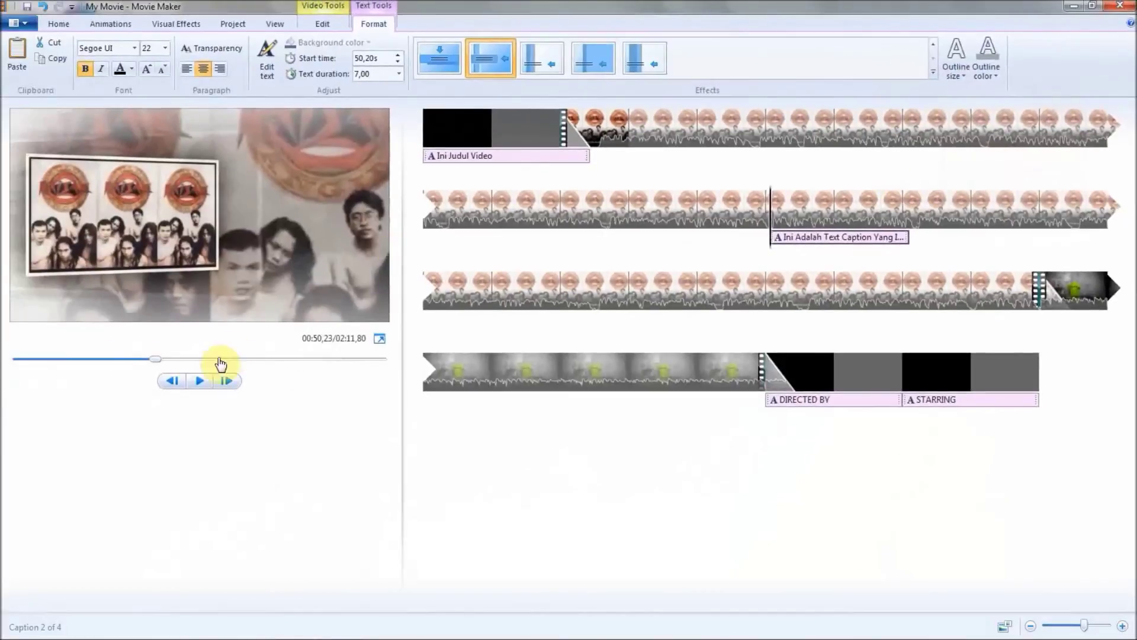
click(196, 382)
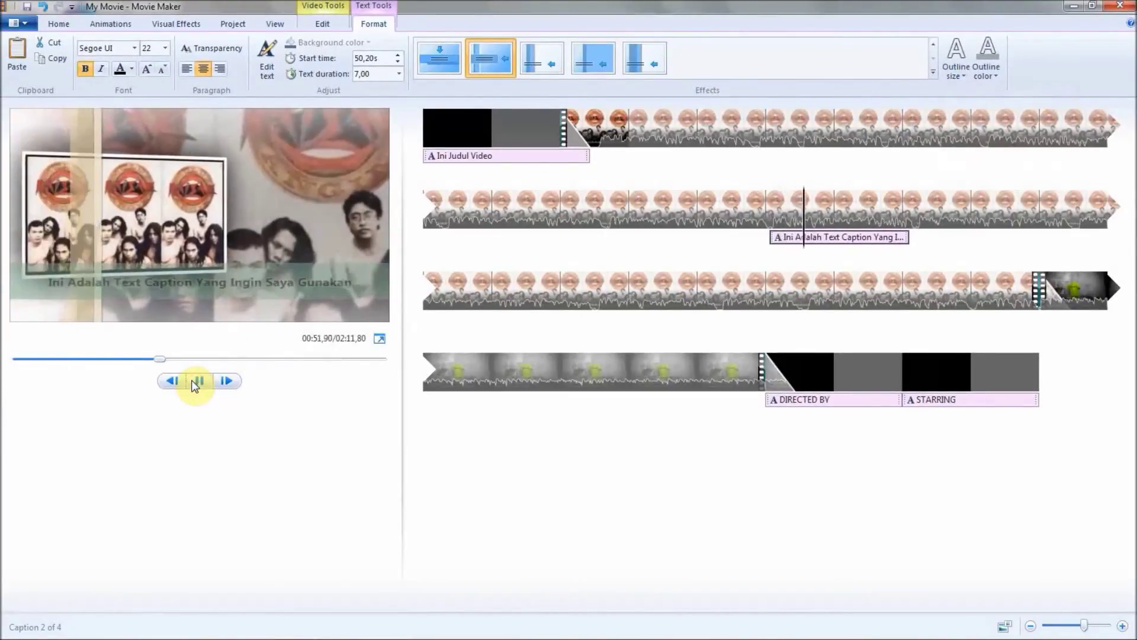
click(197, 382)
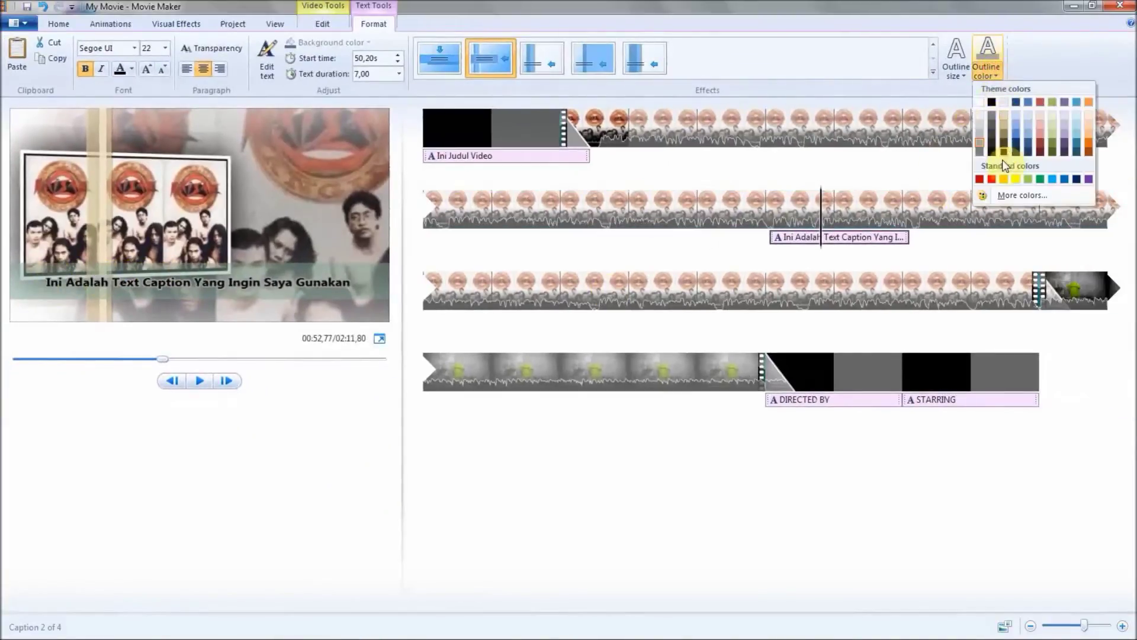
- Set the caption's outline color to the standard red and play back the outlined text
click(992, 179)
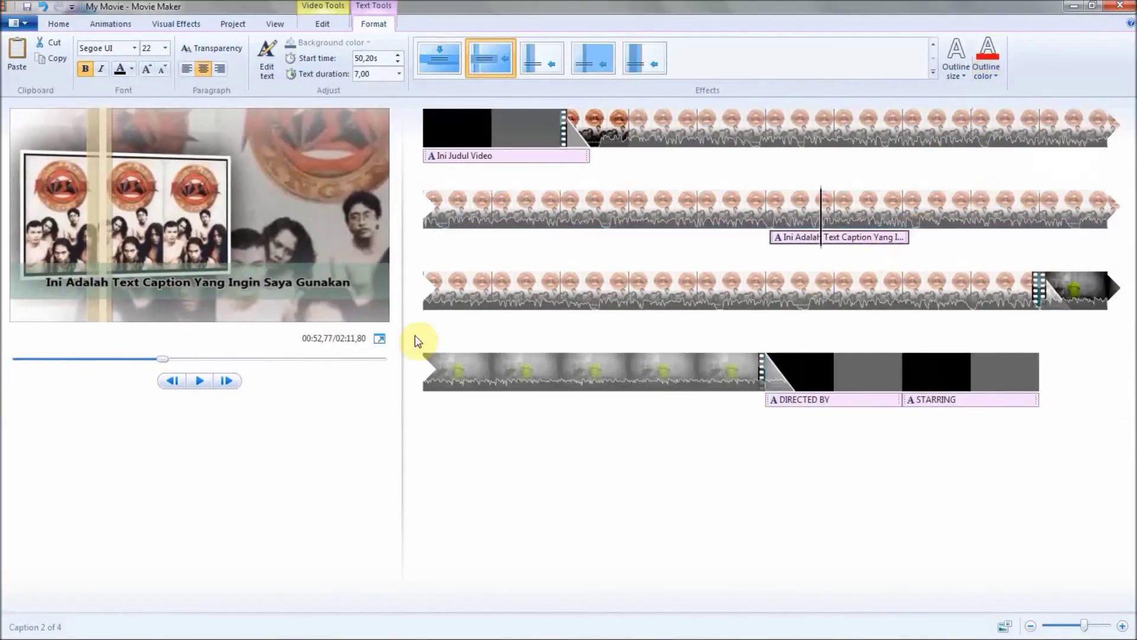
click(199, 383)
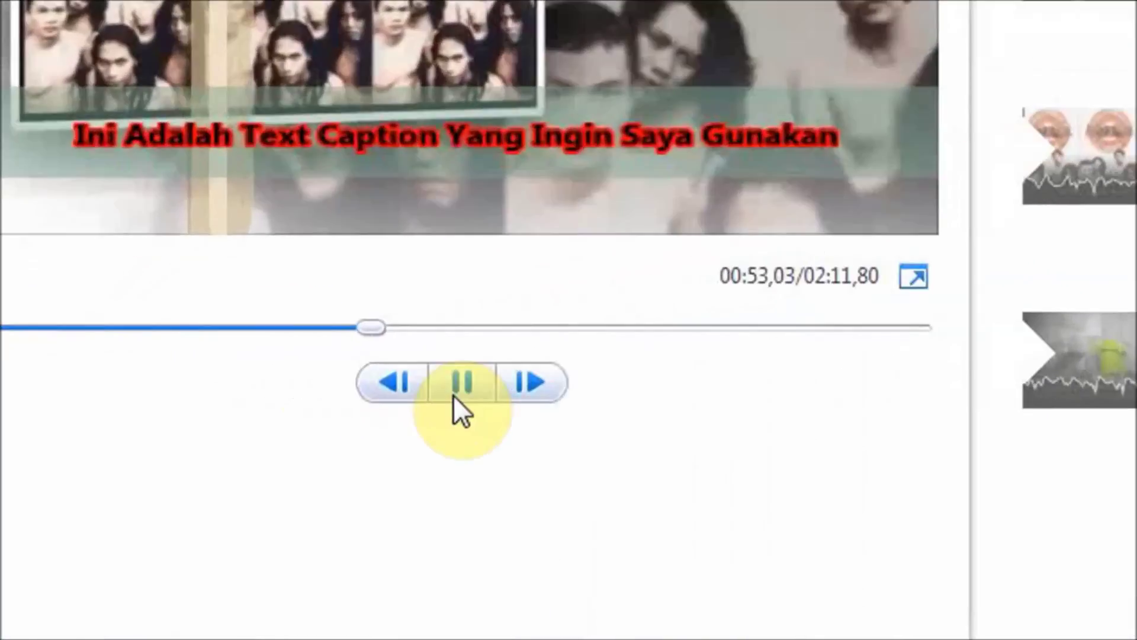
click(276, 387)
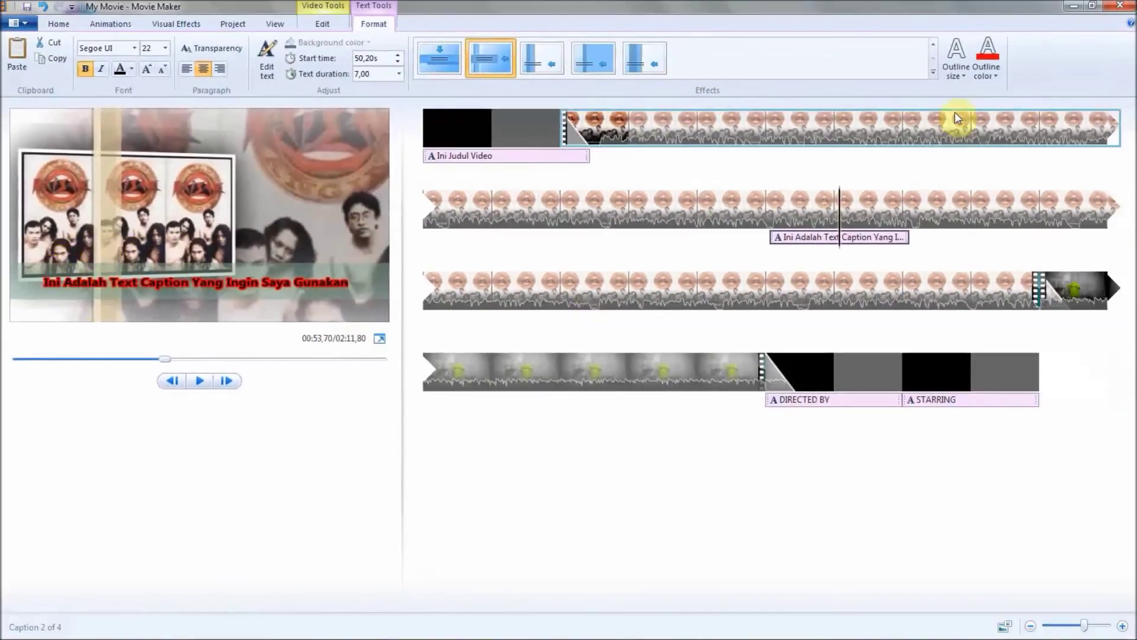
- Change the caption's outline color to the standard yellow and its outline size to Narrow, and play it back
click(988, 70)
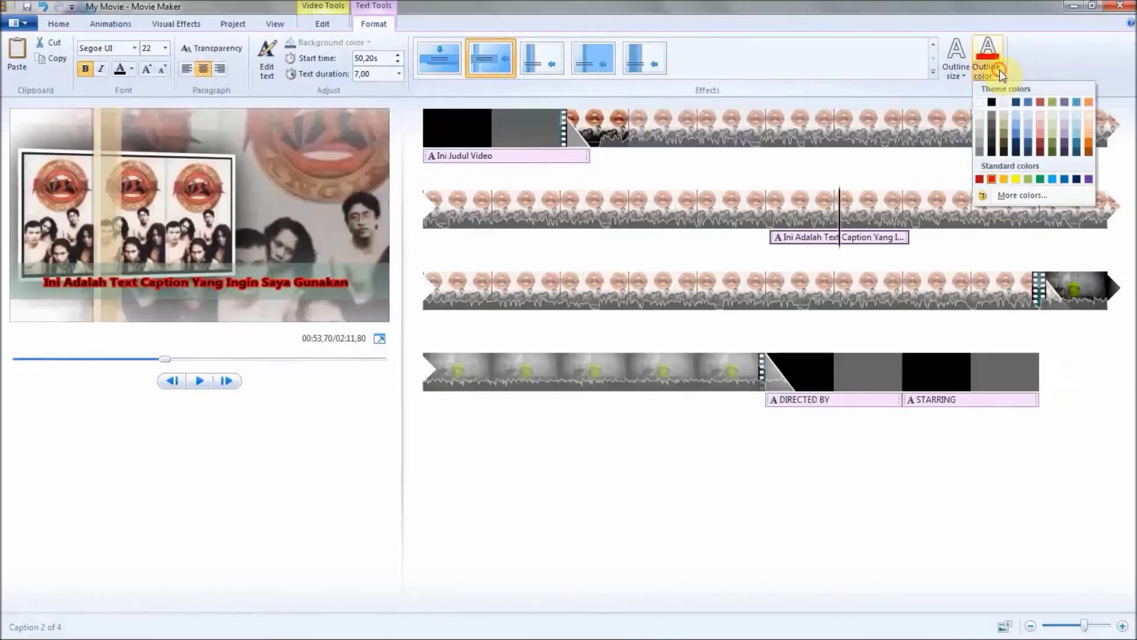
click(1017, 179)
click(955, 66)
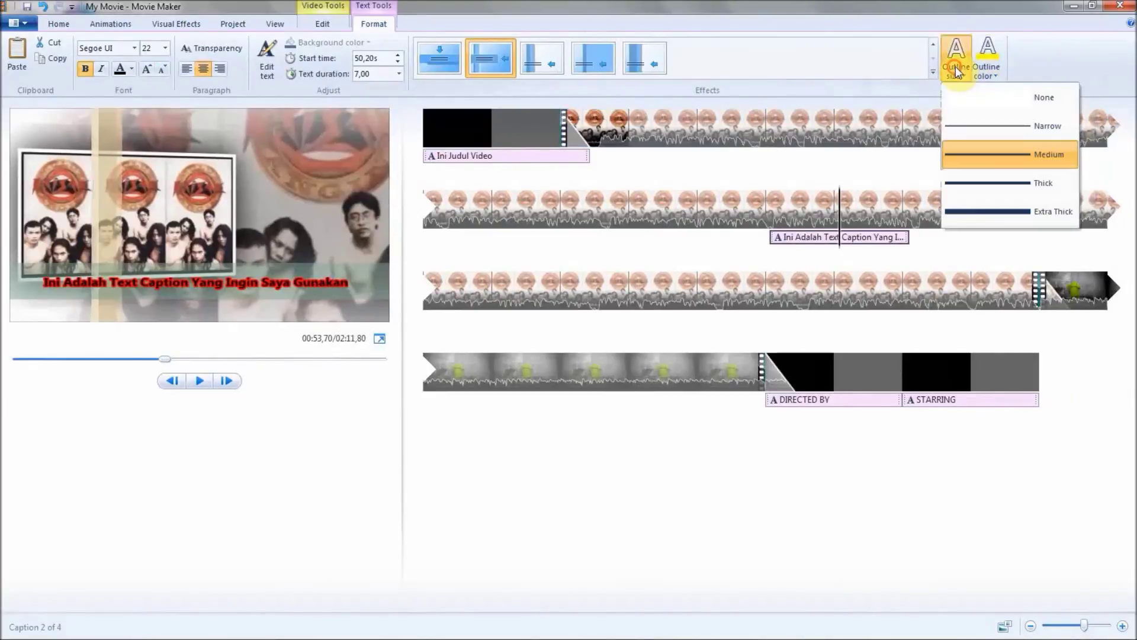
click(983, 126)
click(201, 382)
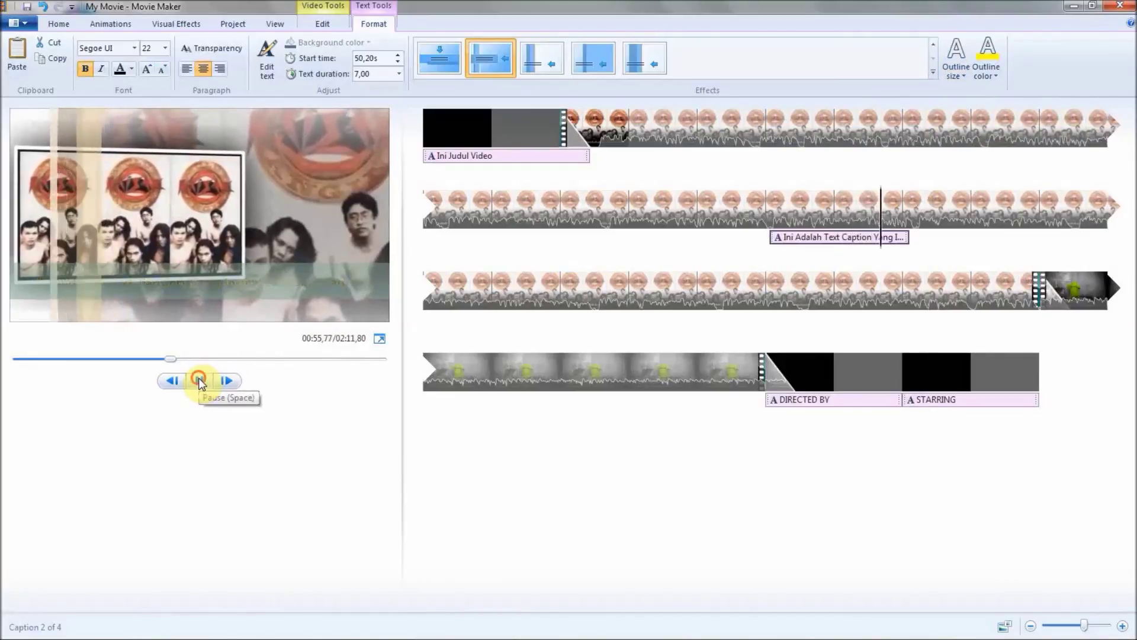
click(200, 381)
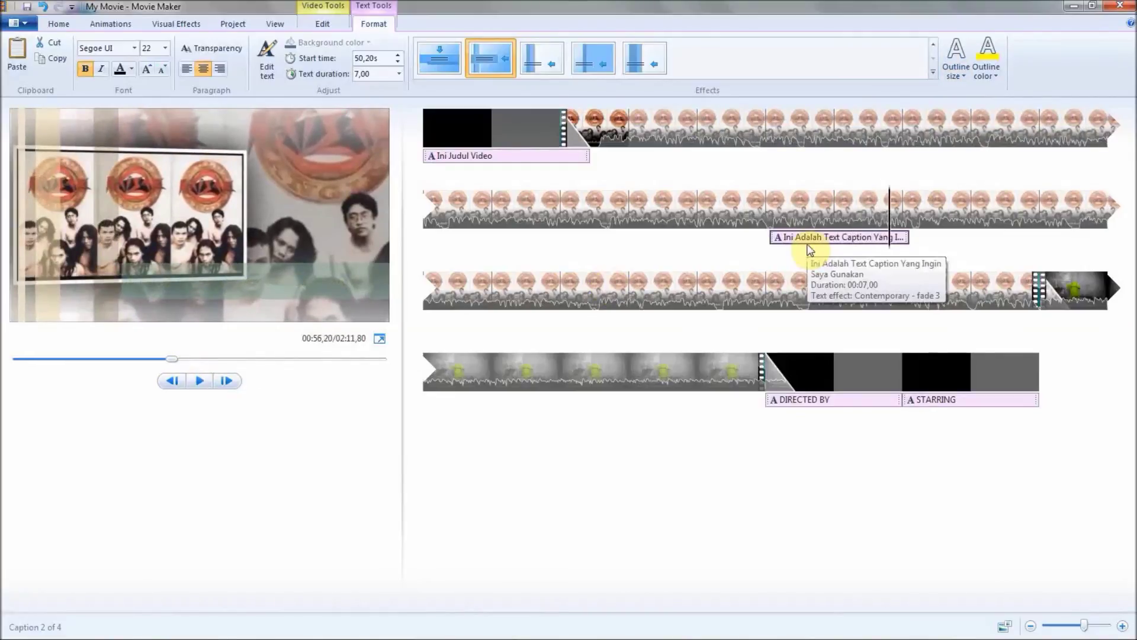